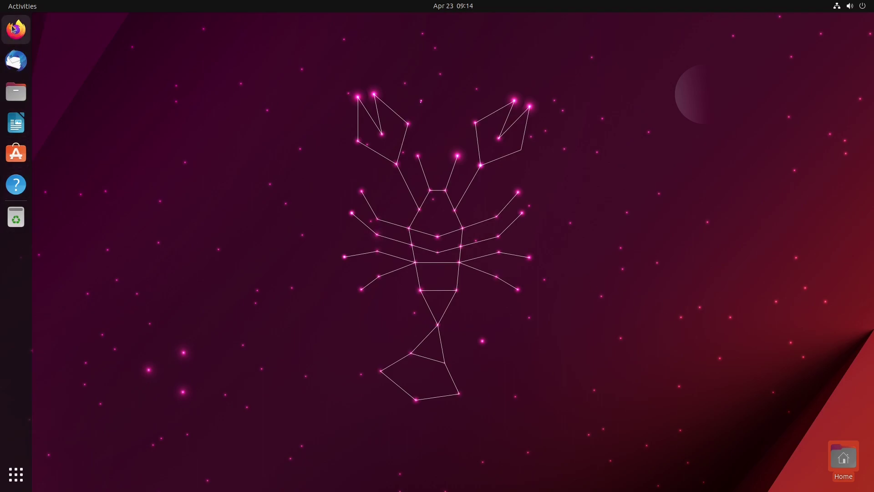
Check the installed Firefox version in the browser's About information, then close the browser.
left_click(13, 29)
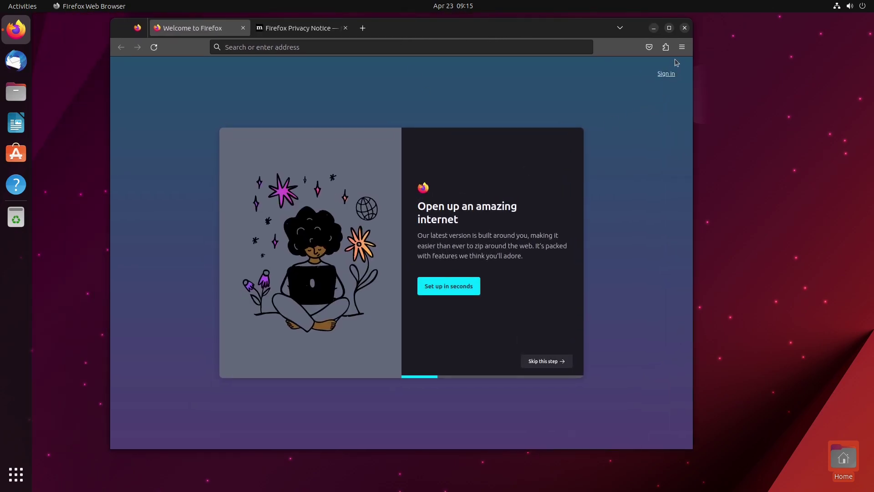
left_click(683, 48)
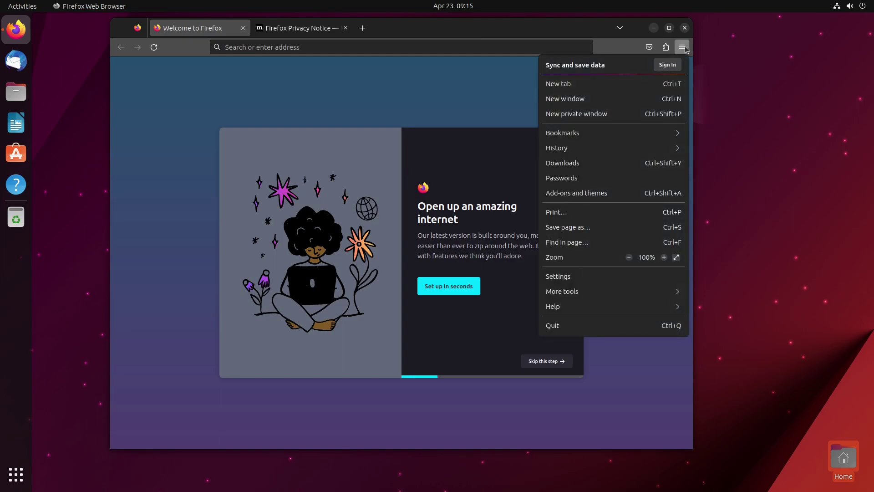
left_click(569, 310)
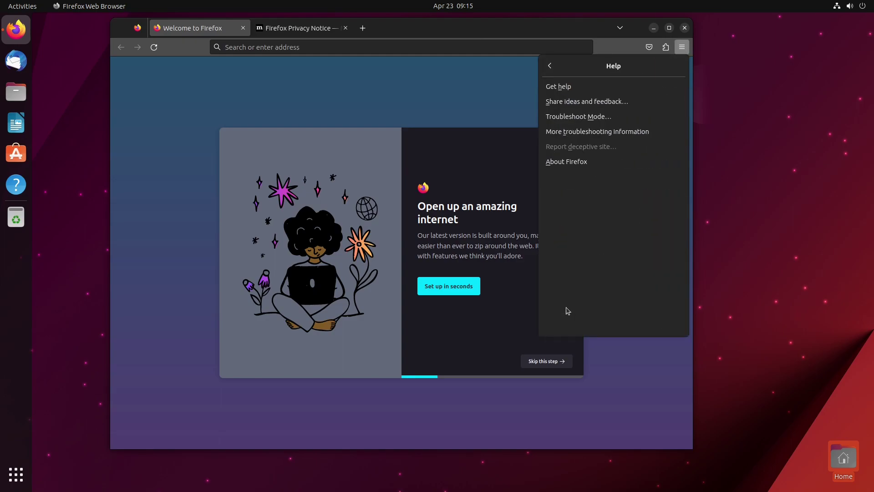
left_click(562, 161)
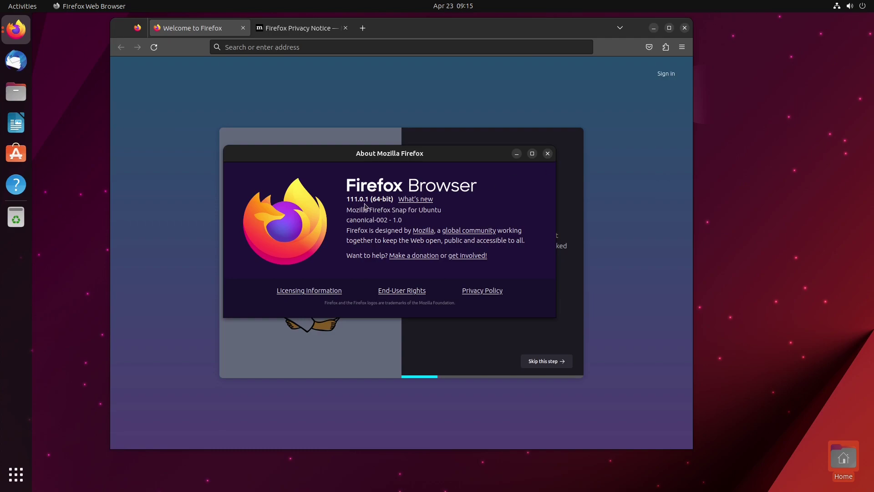
left_click_drag(347, 199, 364, 199)
left_click(548, 154)
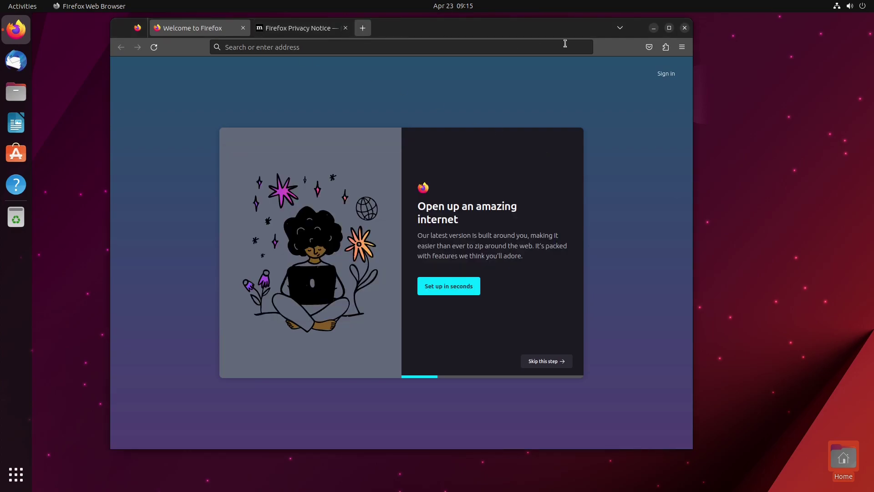
left_click(685, 28)
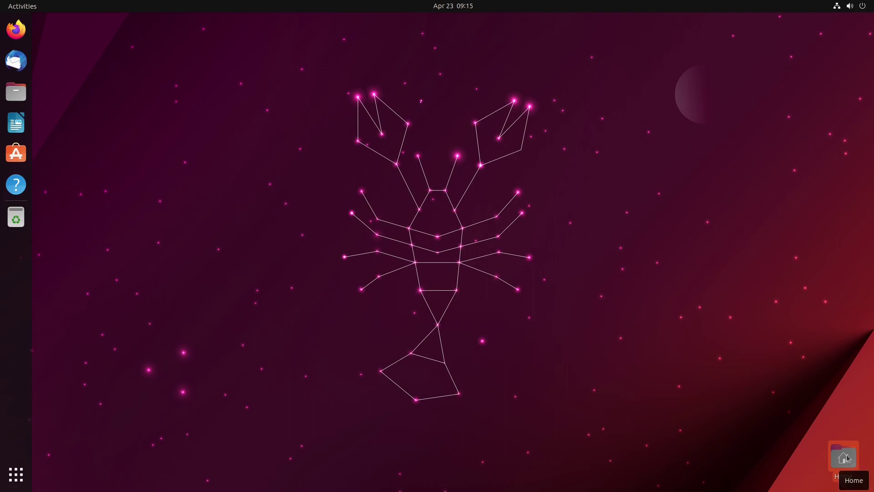
Move the Home icon to the desktop's upper-left corner, then over to the lower-right area.
left_click_drag(848, 459, 811, 426)
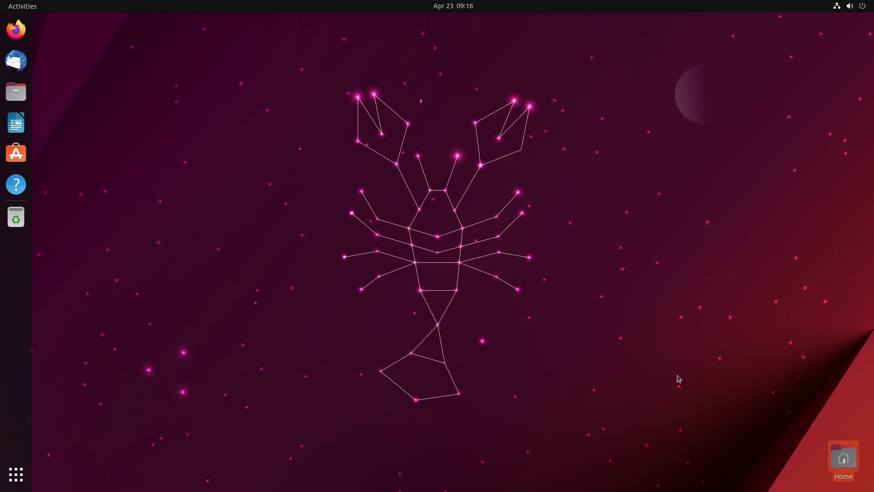
left_click_drag(845, 462, 72, 49)
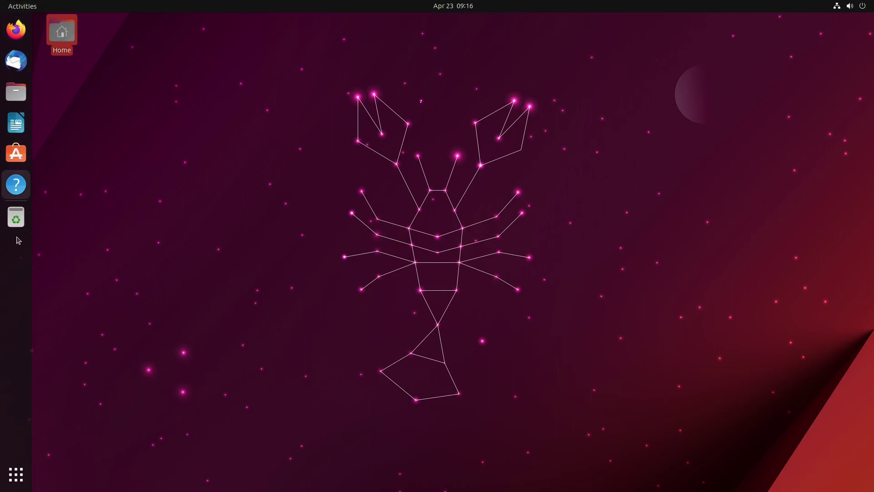
left_click_drag(57, 39, 717, 357)
Open the Home folder from the dock and from its desktop icon, closing each file window after viewing it.
left_click(16, 92)
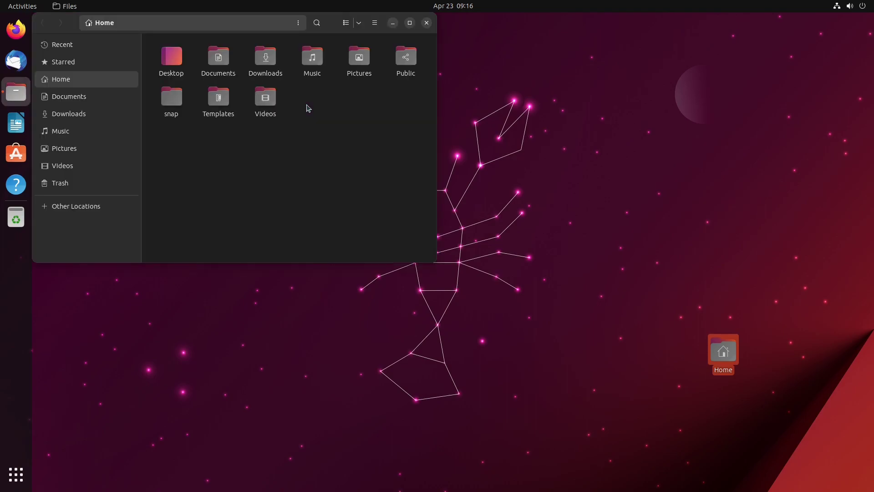
left_click(724, 354)
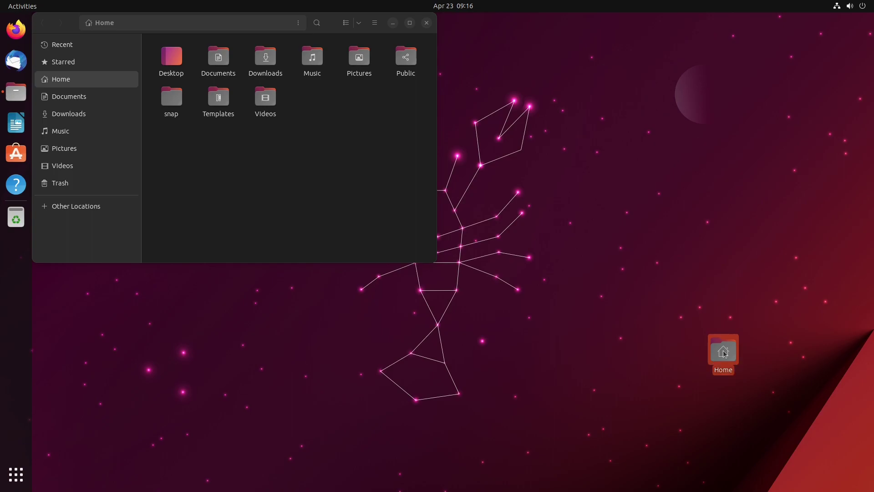
left_click(218, 27)
left_click_drag(218, 27, 426, 40)
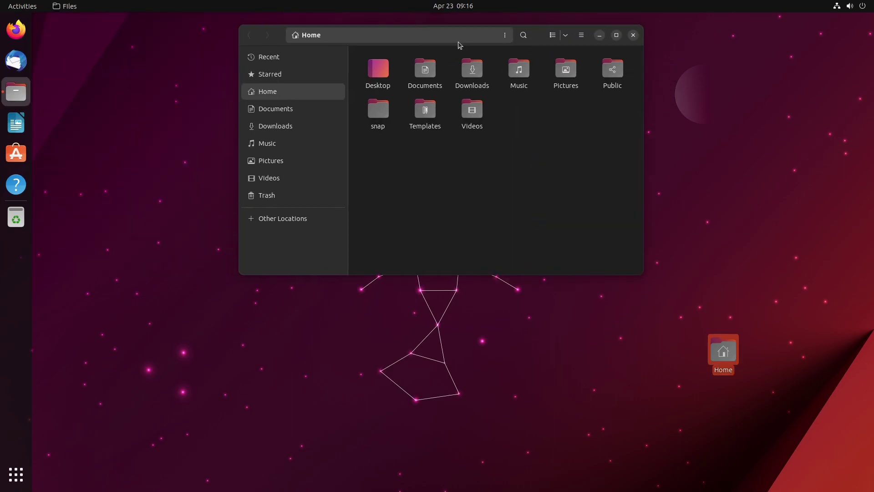
left_click(633, 35)
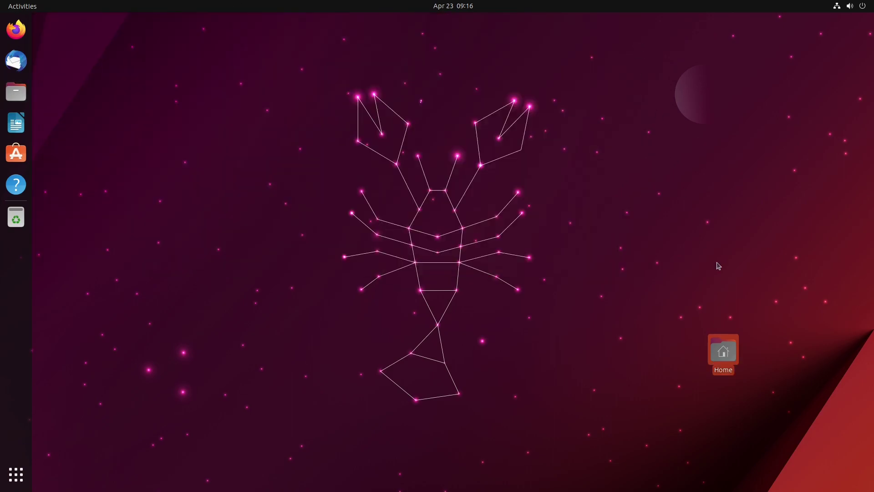
double_click(728, 358)
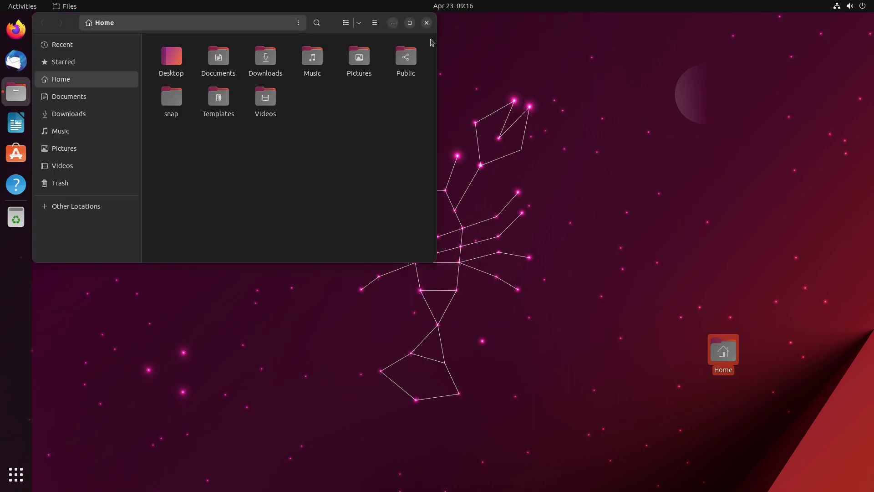
left_click(426, 22)
View the Home icon's properties and parent folder, close both windows, and place the icon in the desktop's lower-right corner.
left_click_drag(725, 353, 685, 170)
right_click(670, 149)
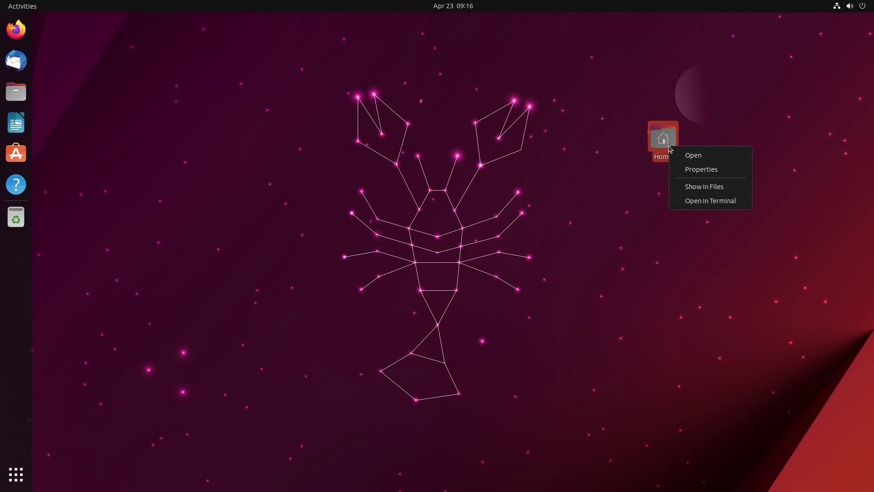
left_click(732, 178)
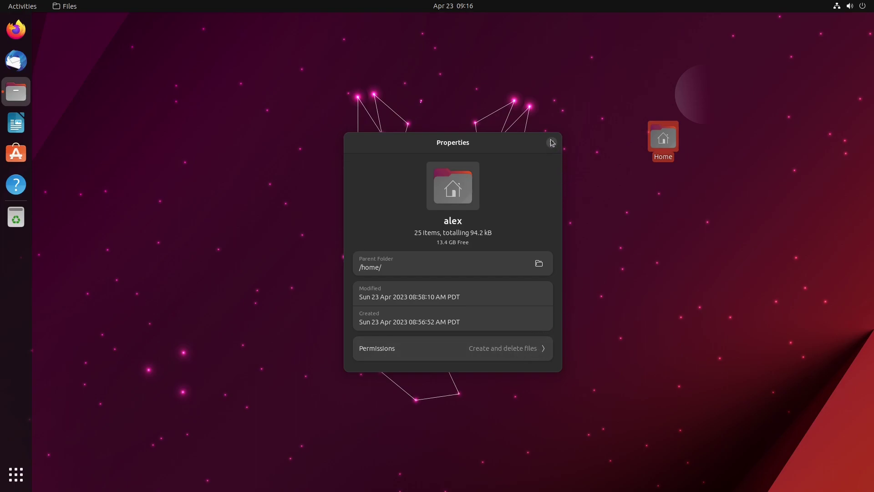
left_click(540, 263)
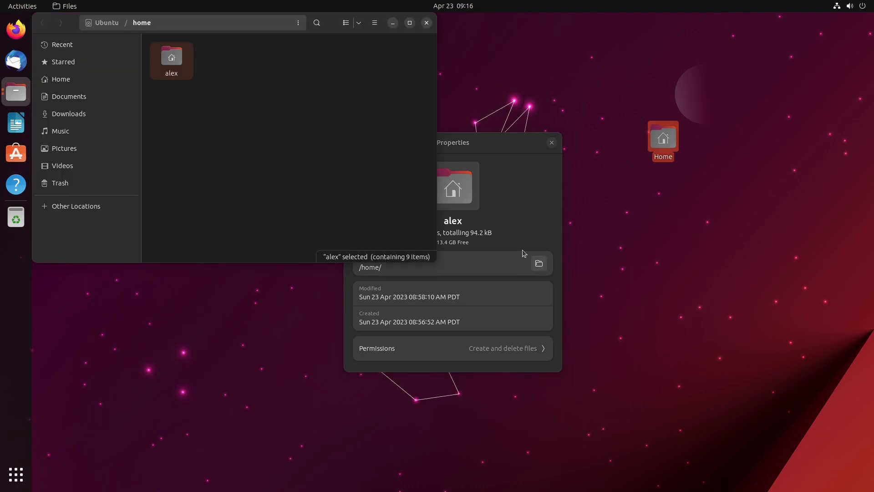
left_click(427, 23)
left_click(551, 143)
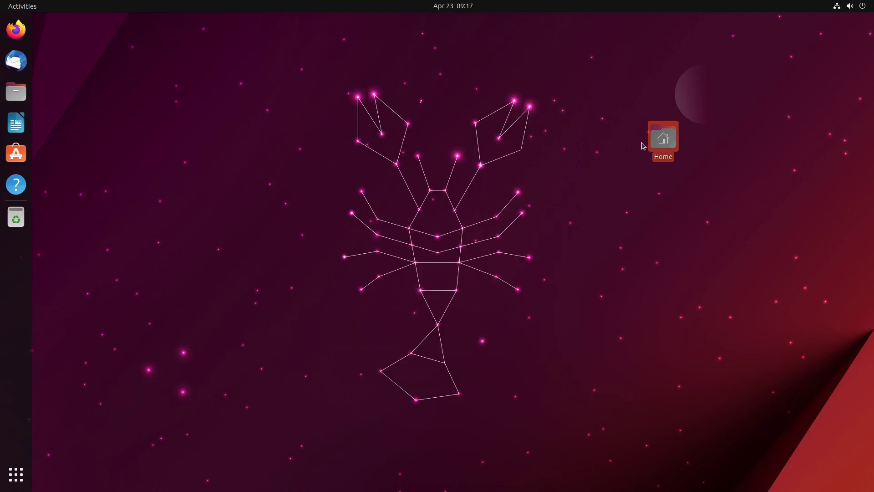
left_click_drag(664, 142, 857, 477)
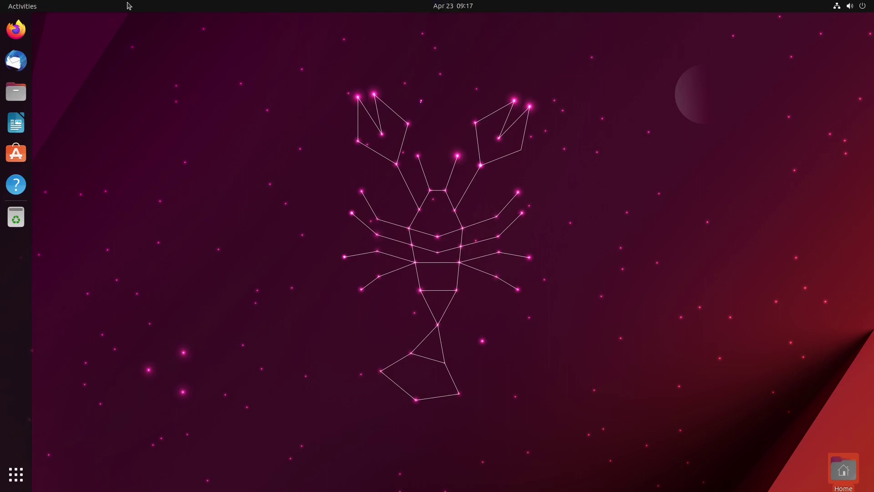
Switch to the second workspace through the Activities overview.
left_click(31, 9)
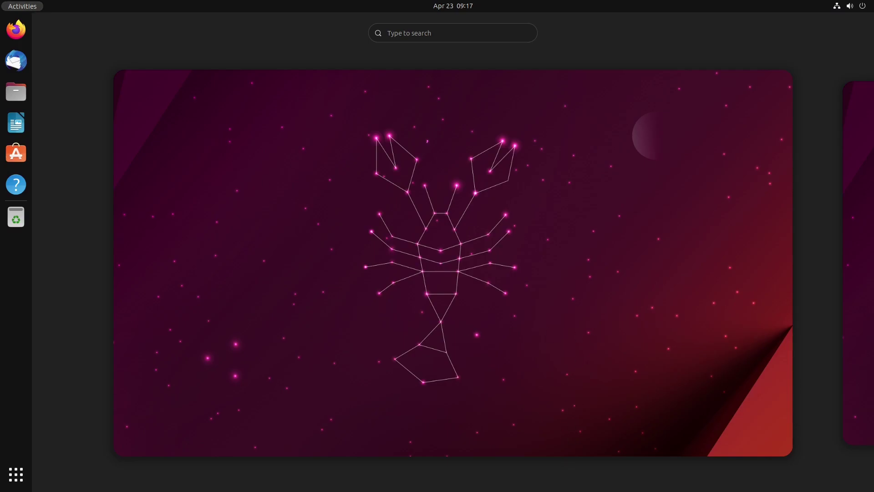
left_click(849, 313)
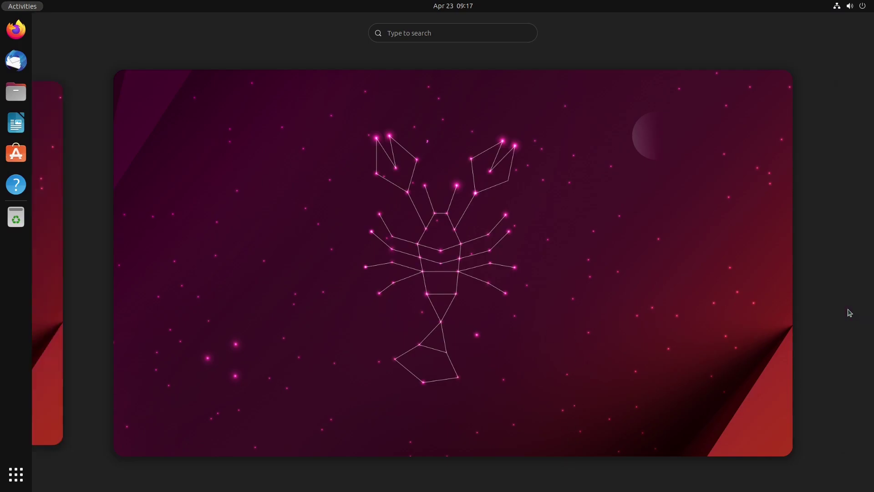
left_click(435, 339)
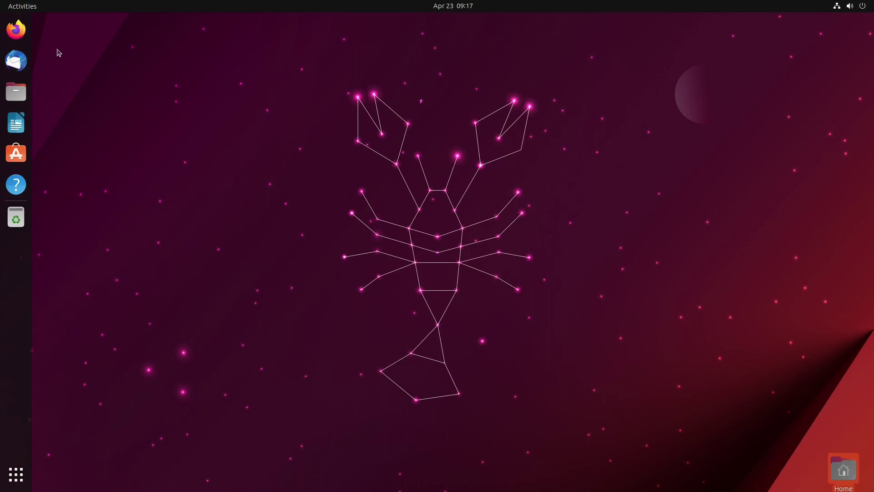
View the grid of installed applications and the Activities overview, returning to the desktop after each.
left_click(20, 473)
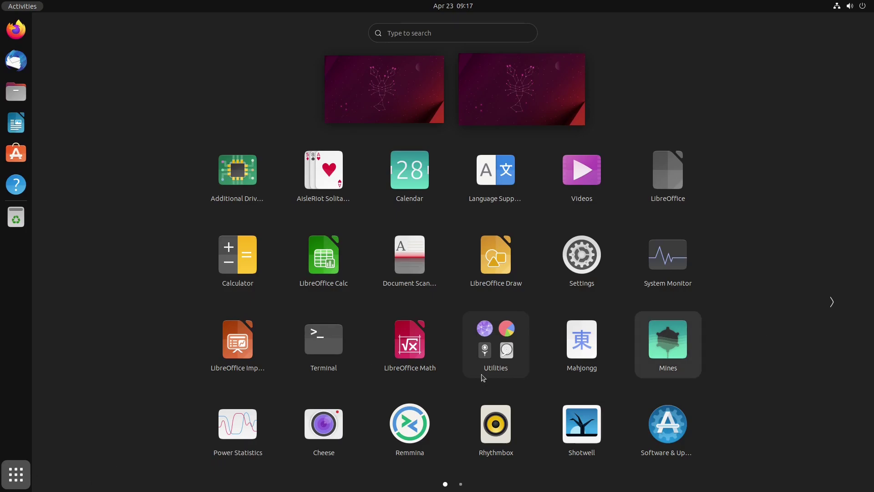
left_click(25, 478)
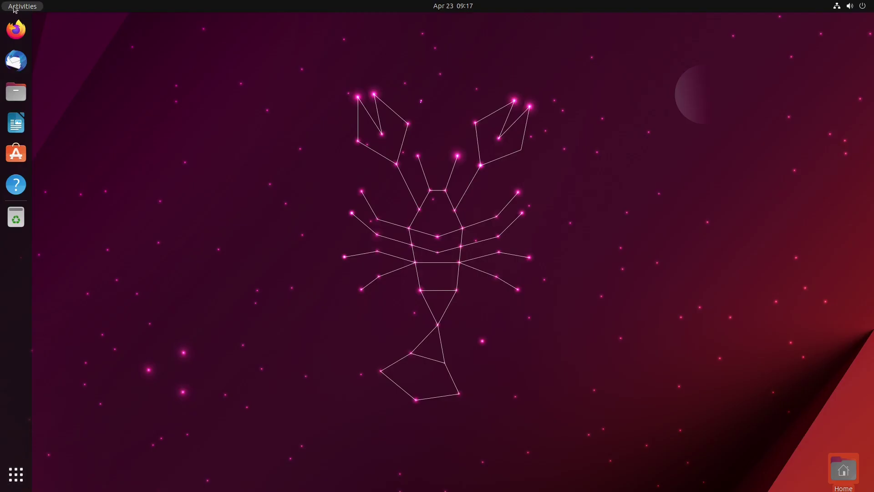
left_click(15, 7)
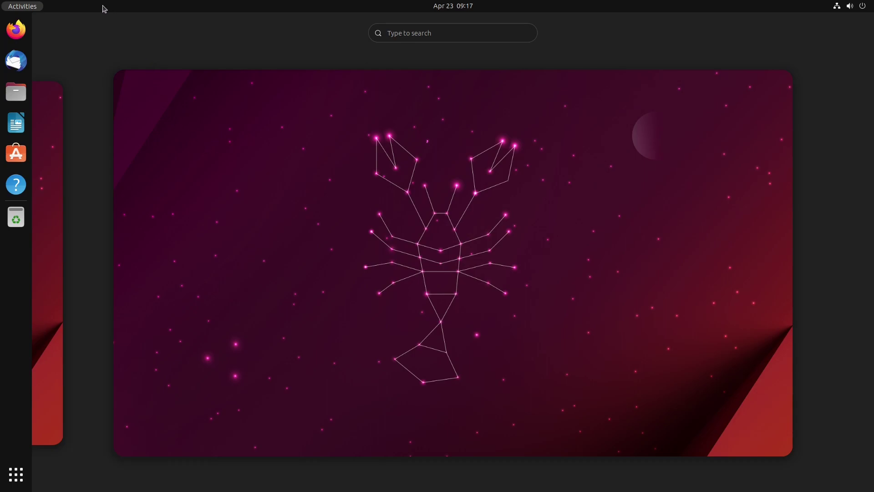
left_click(30, 7)
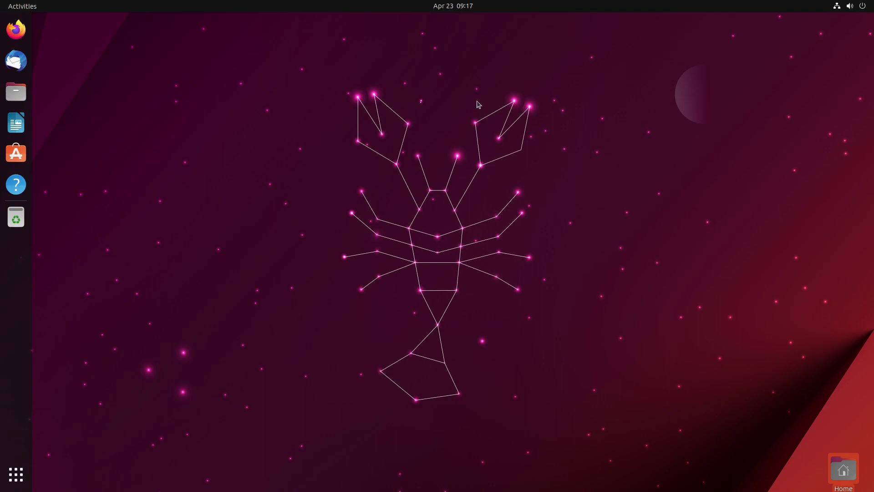
View the notifications and the events for April 24, open the full Calendar application, and close it.
left_click(454, 6)
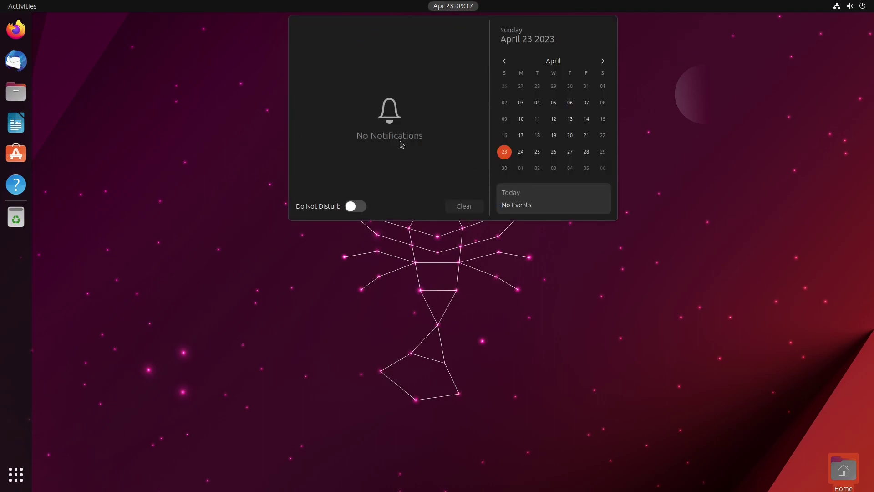
left_click(522, 153)
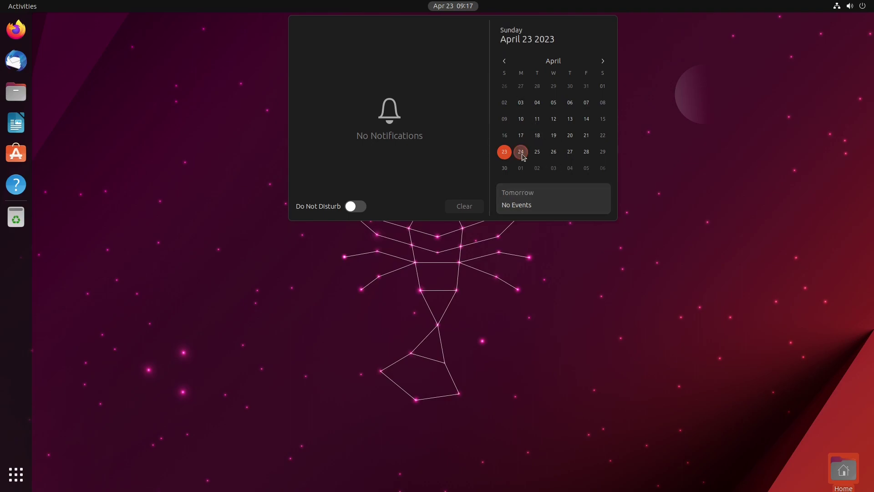
left_click(522, 196)
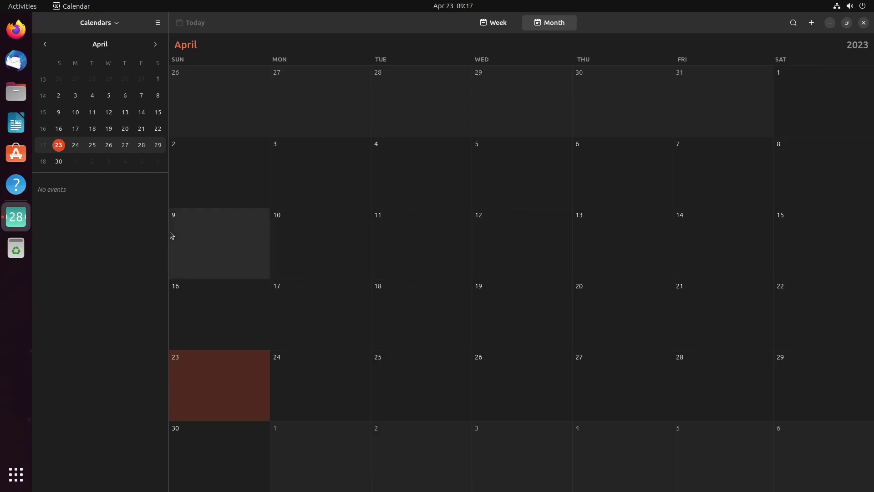
left_click(863, 23)
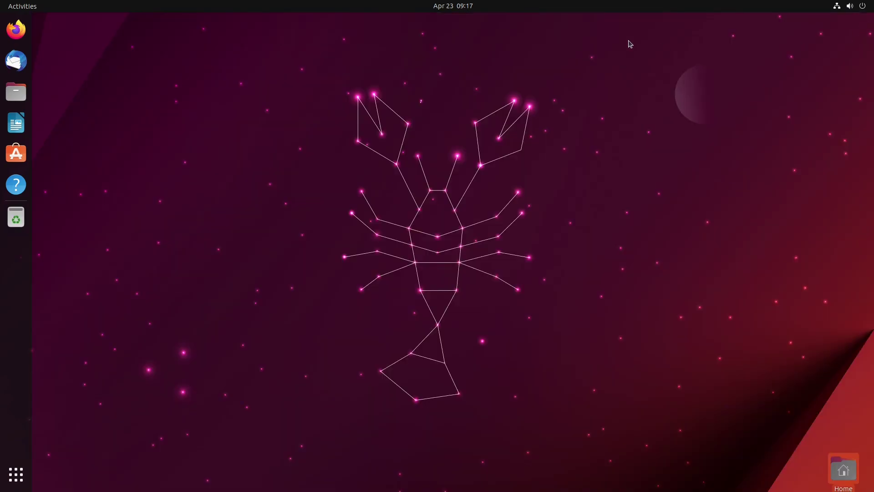
Look at the power-off options in the system menu and collapse them again.
left_click(859, 11)
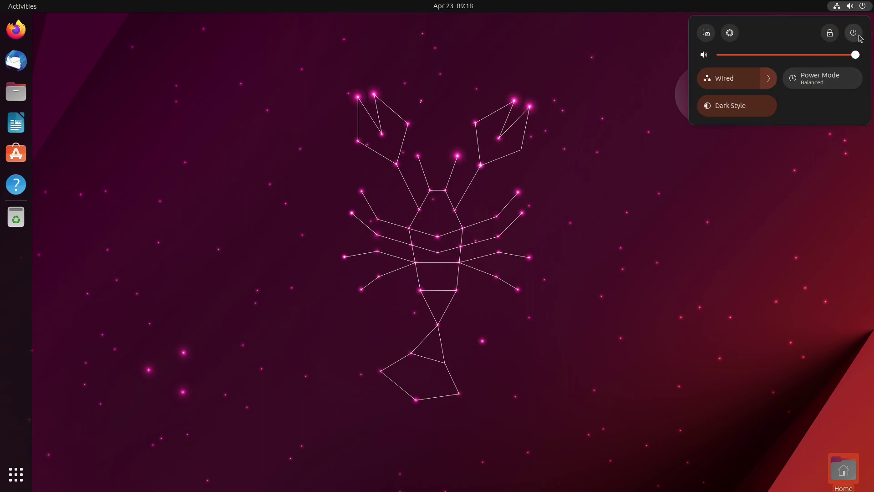
left_click(857, 35)
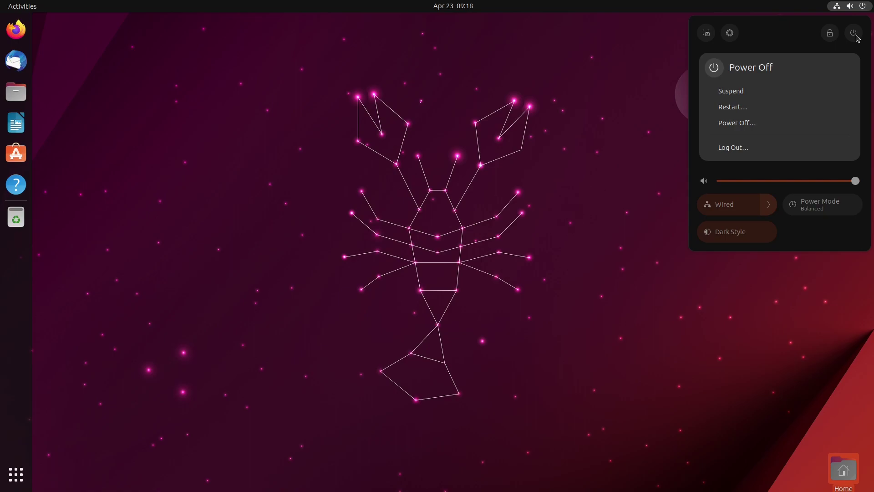
left_click(854, 34)
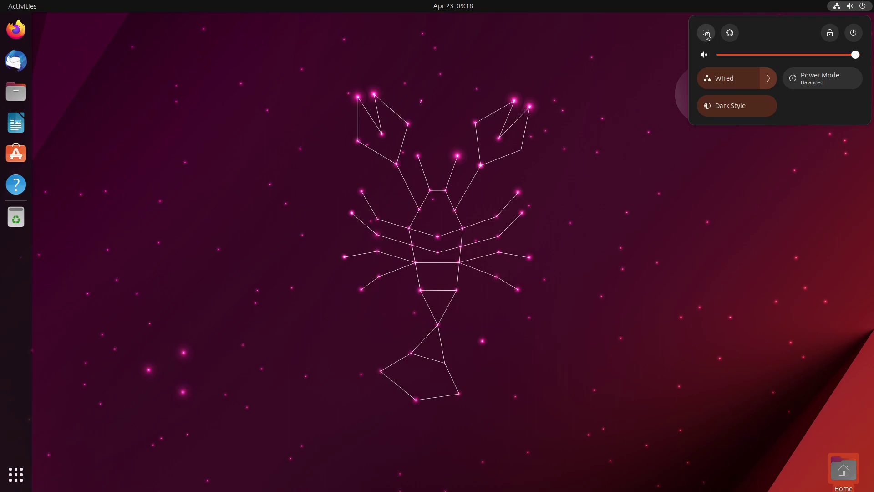
Open the system Settings, move the window toward the middle of the desktop, and look through the settings categories.
left_click(729, 34)
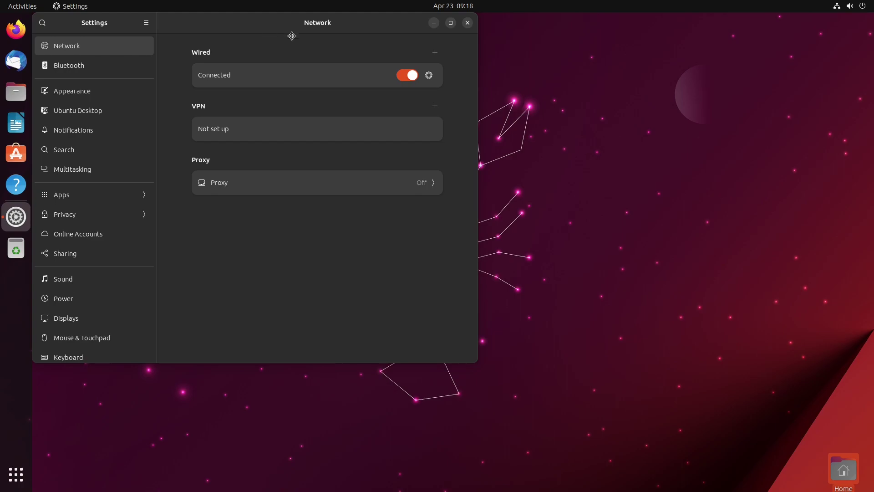
left_click_drag(289, 33, 421, 34)
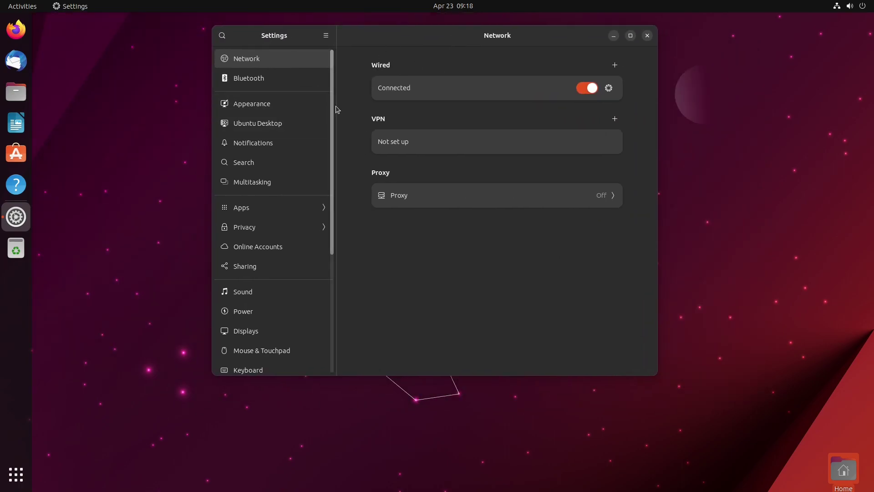
left_click_drag(331, 119, 351, 53)
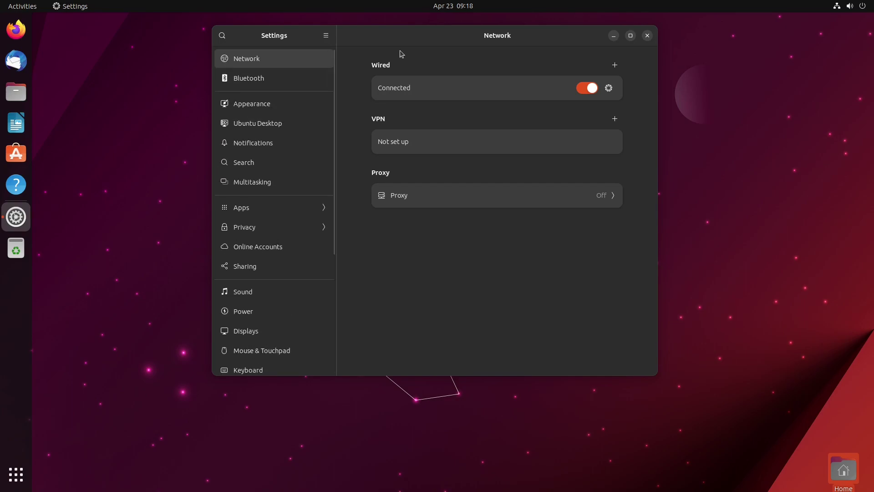
Close Settings and view the wired connection options in the system menu, collapsing them again.
left_click(647, 36)
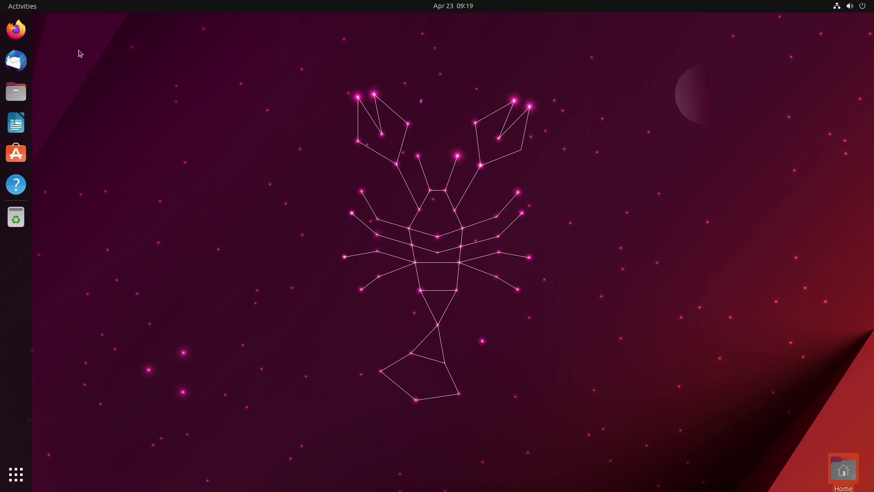
left_click(867, 6)
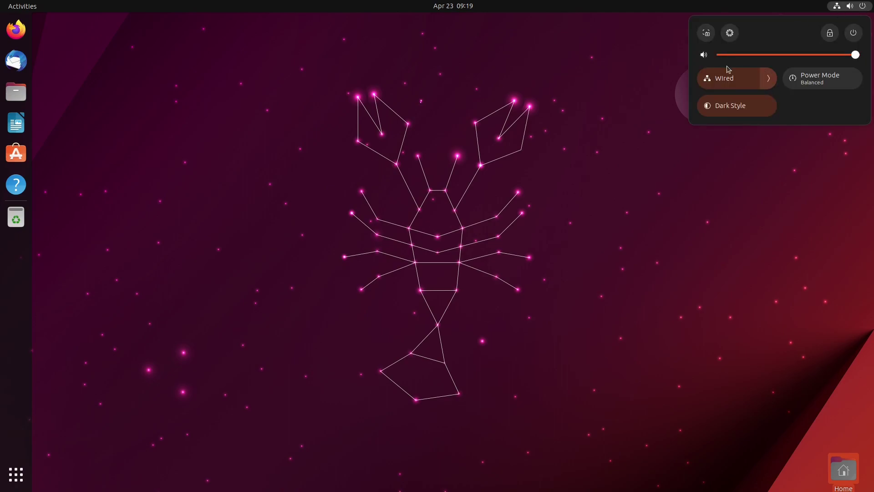
left_click(769, 81)
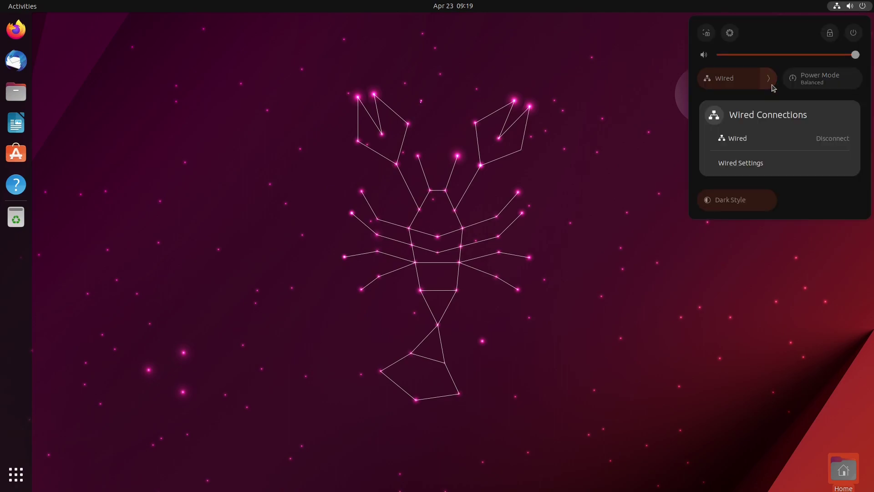
left_click(773, 86)
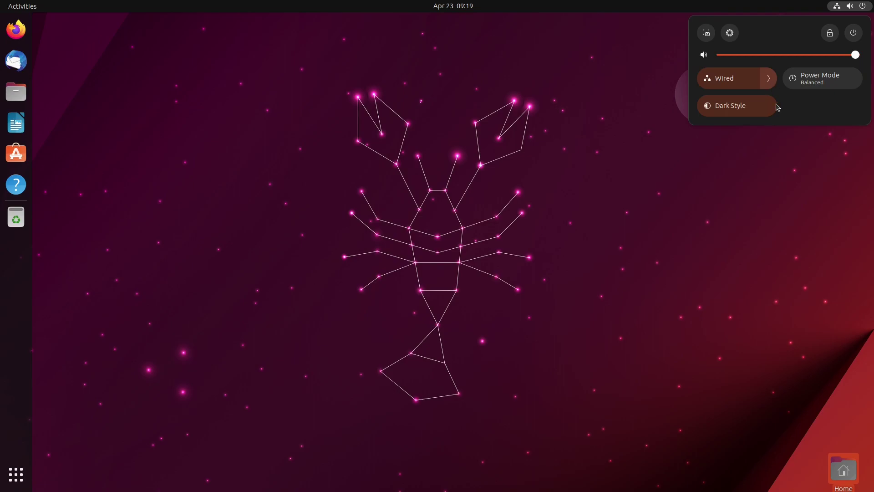
Set the system volume to maximum, and switch Dark Style off and back on.
mouse_move(856, 54)
left_mouse_down()
mouse_move(725, 58)
mouse_move(870, 59)
left_mouse_up()
left_click(757, 107)
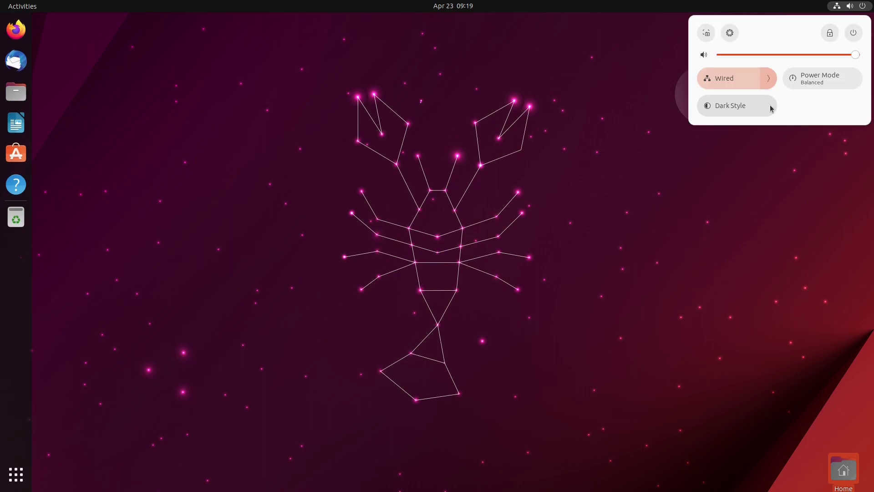
left_click(736, 112)
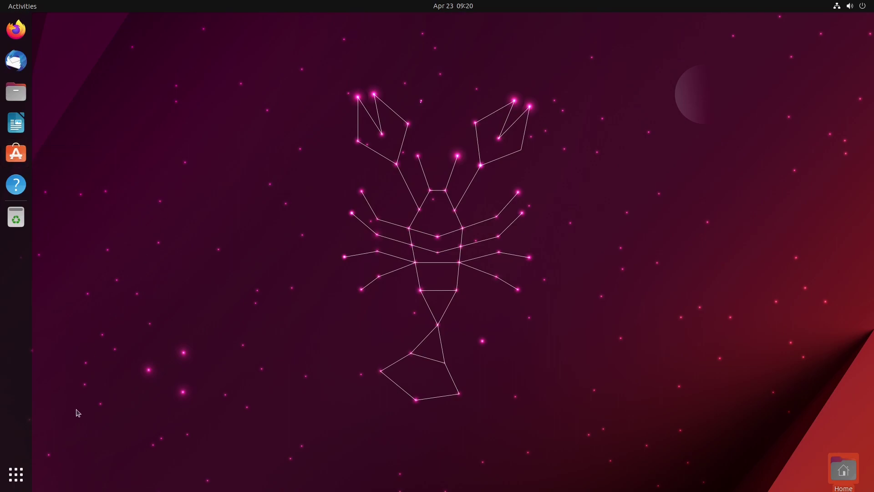
Open Ubuntu Software, move its window toward the middle of the desktop, and dismiss the software updates notification.
left_click(20, 158)
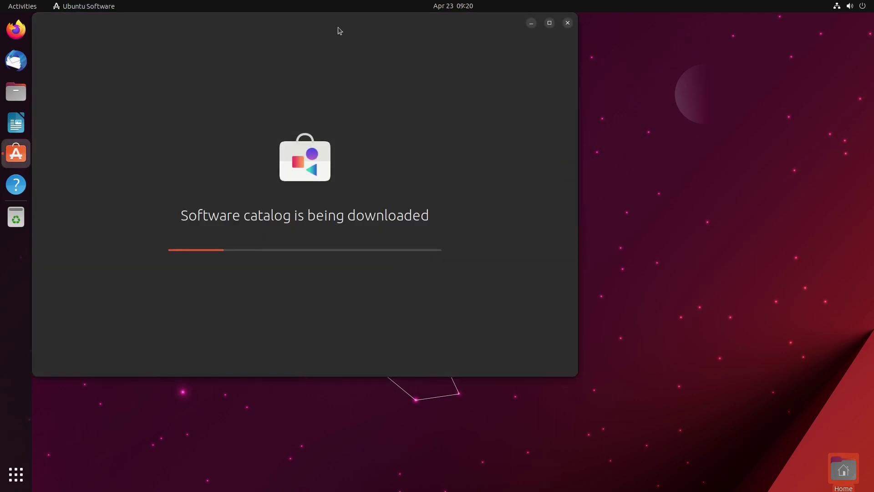
left_click_drag(271, 25, 407, 45)
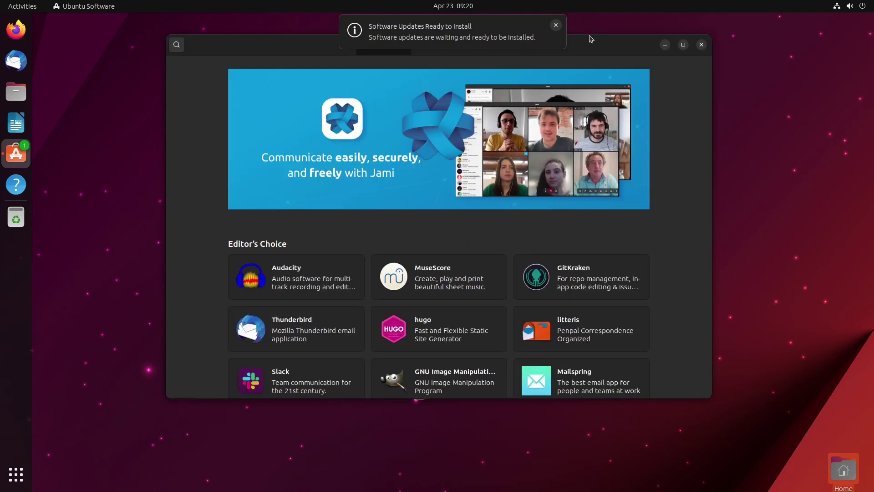
left_click(556, 25)
mouse_move(542, 42)
left_mouse_down()
mouse_move(542, 28)
mouse_move(545, 55)
left_mouse_up()
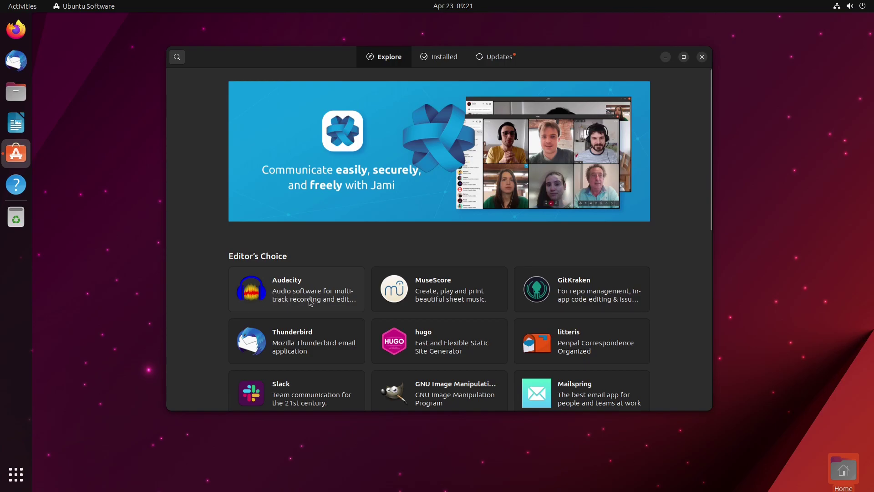
View the Audacity page and its available installation sources, and return to the Explore page.
left_click(278, 304)
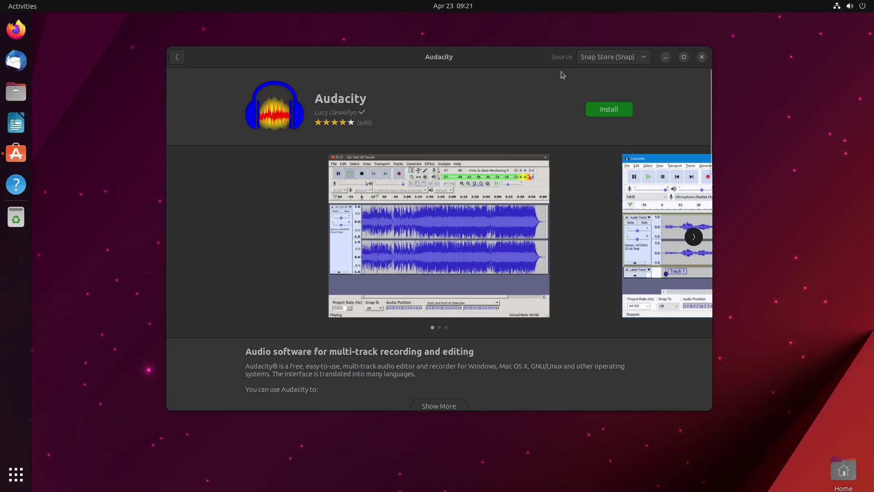
left_click(644, 58)
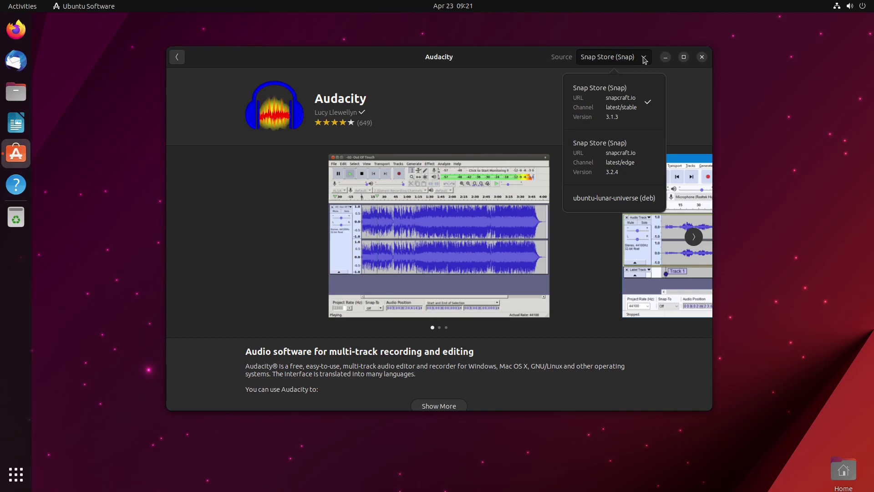
left_click(515, 58)
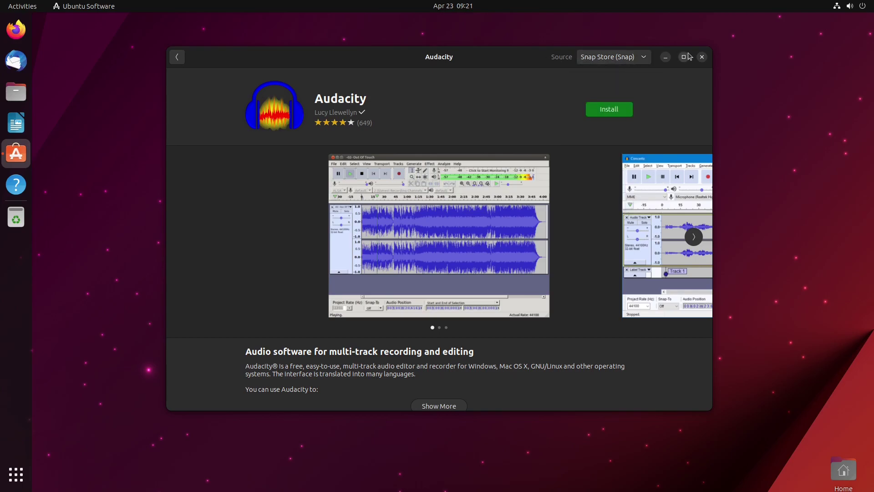
left_click(643, 61)
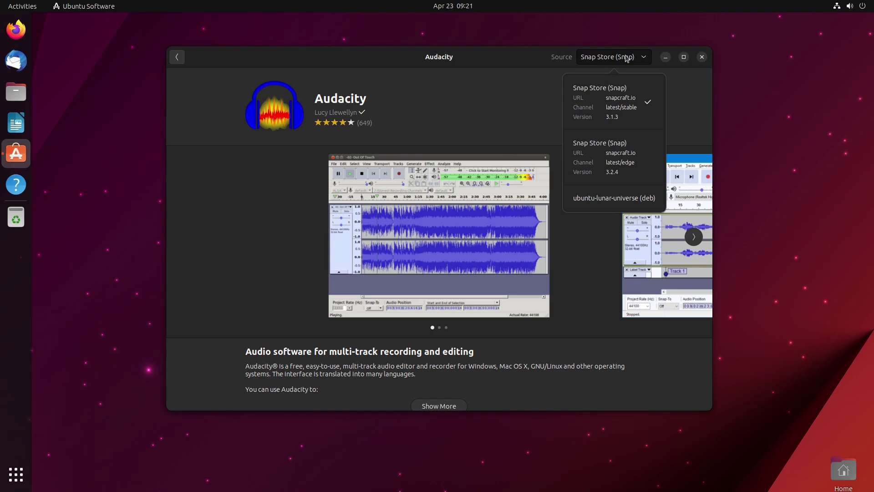
left_click(505, 60)
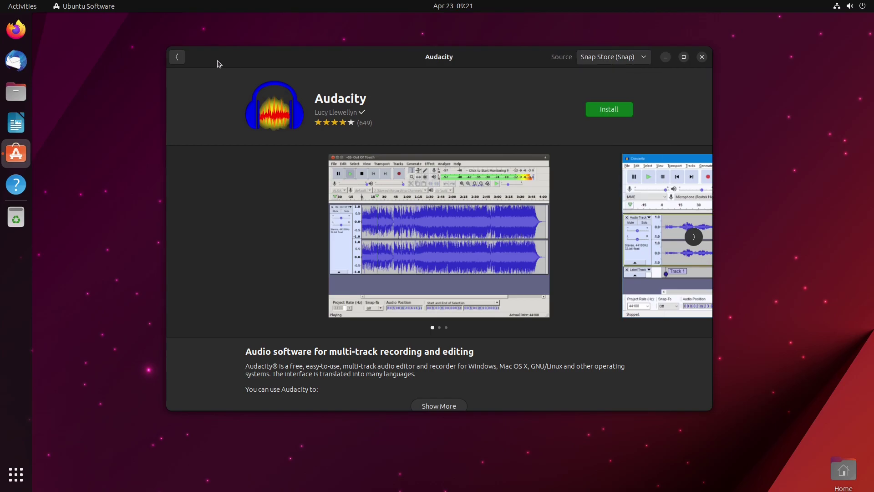
left_click(179, 59)
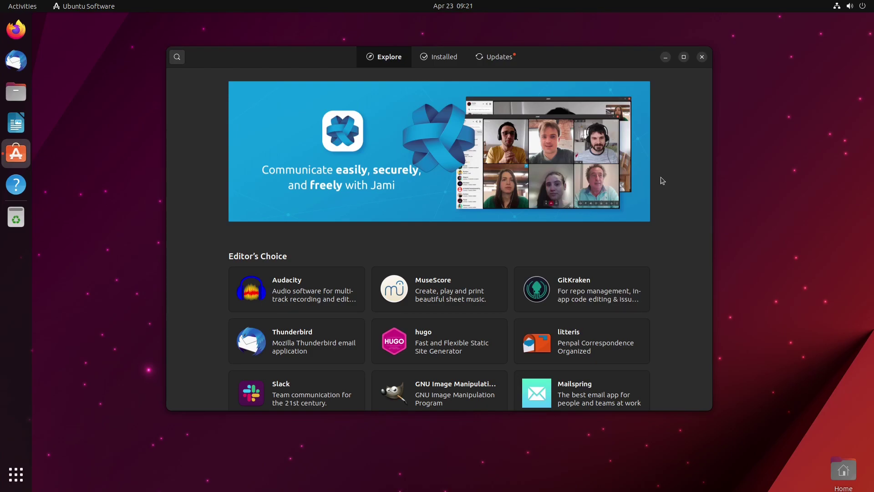
Check the available application updates, return to the Explore page, and reposition the Ubuntu Software window slightly.
mouse_move(568, 51)
left_mouse_down()
mouse_move(529, 34)
mouse_move(572, 46)
mouse_move(569, 60)
mouse_move(582, 47)
left_mouse_up()
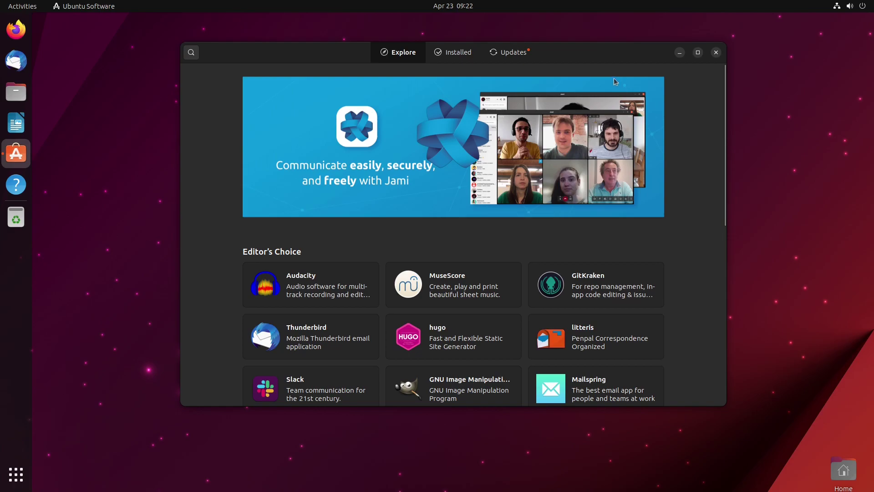
left_click(517, 54)
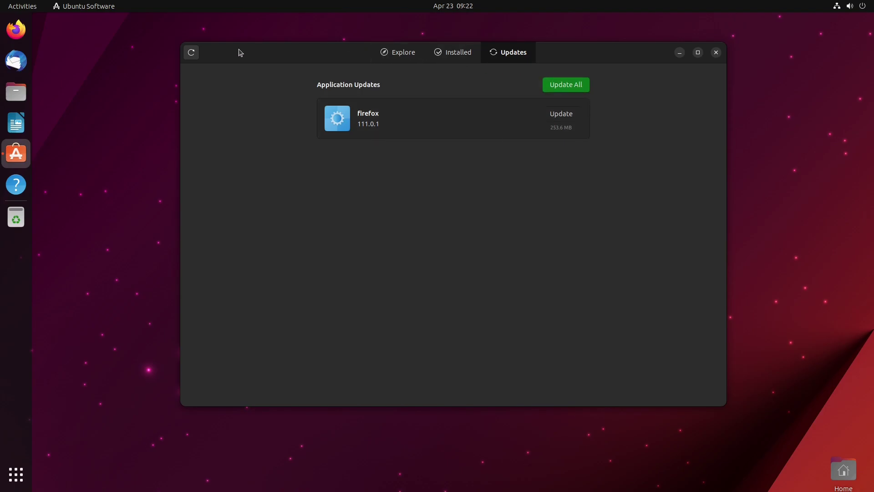
left_click(413, 53)
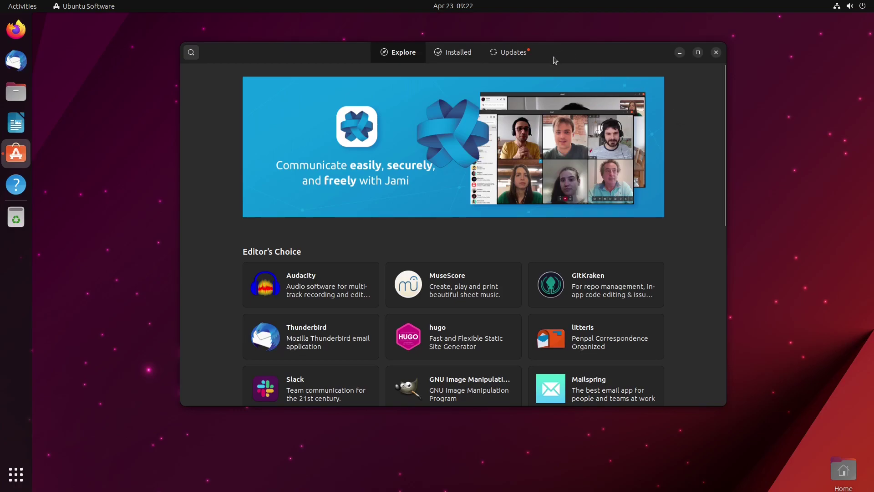
mouse_move(563, 52)
left_mouse_down()
mouse_move(549, 60)
mouse_move(576, 54)
left_mouse_up()
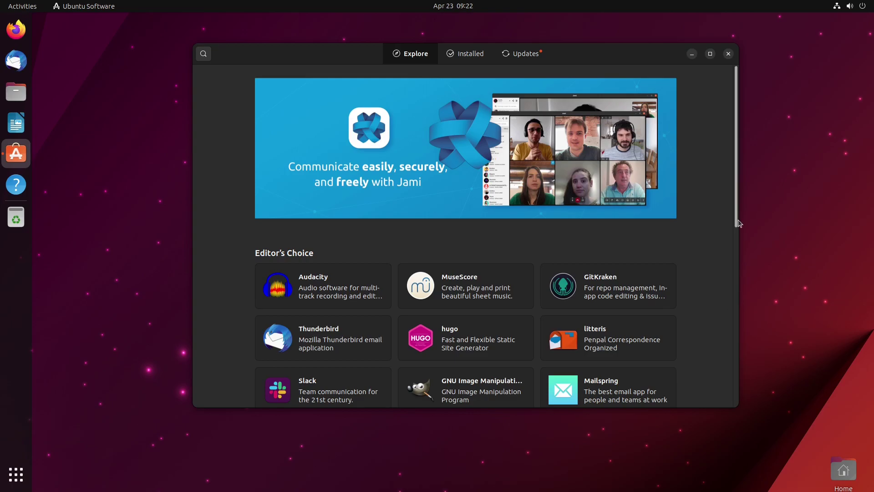
View the GNU Image Manipulation Program page with the ubuntu-lunar-universe (deb) and Snap Store latest/stable sources, and return to the Explore page.
scroll(738, 264, "down", 3)
scroll(738, 278, "down", 3)
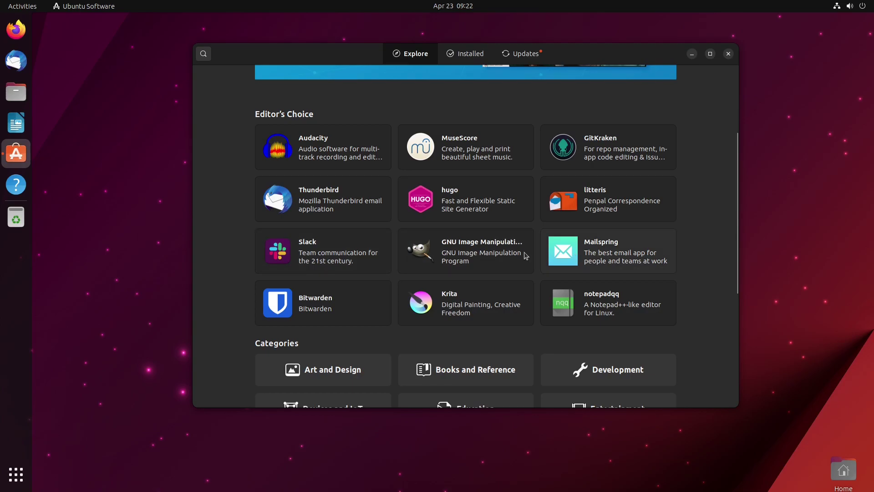
left_click(471, 257)
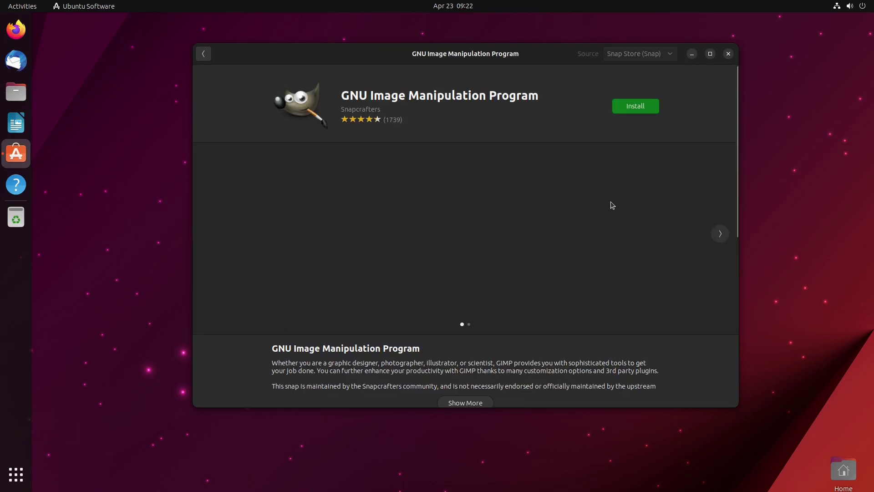
left_click(671, 55)
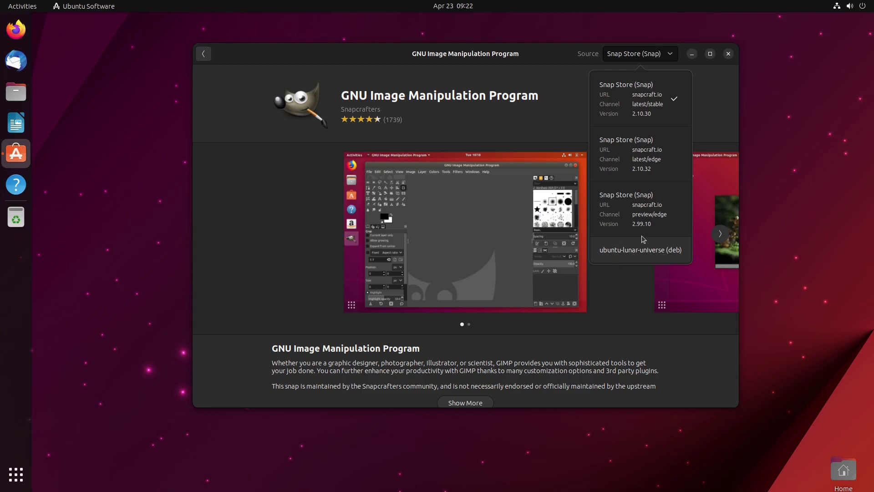
left_click(666, 250)
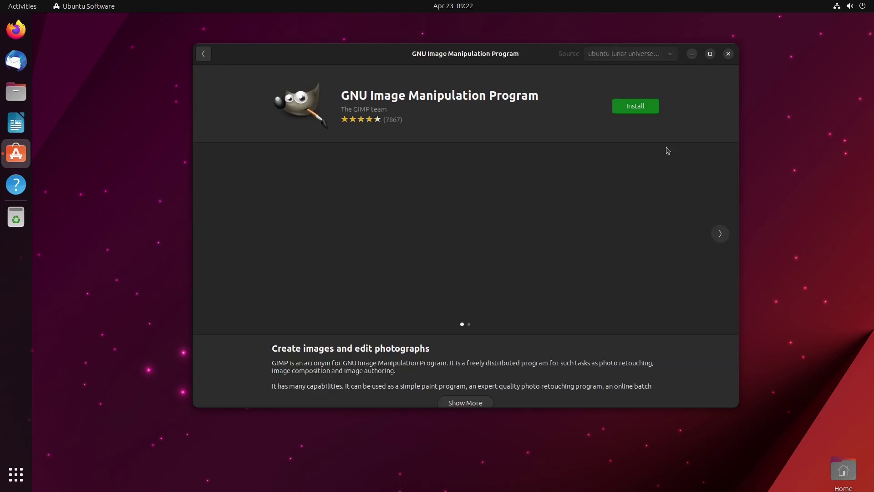
left_click(672, 55)
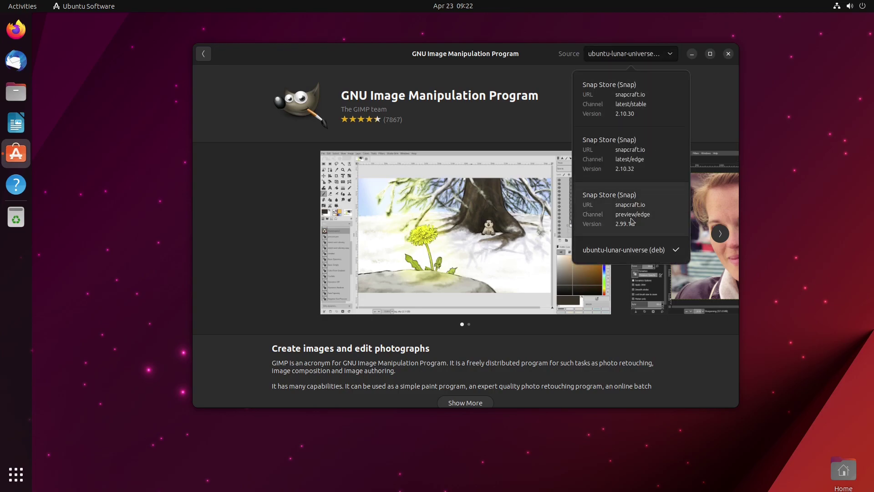
left_click(631, 102)
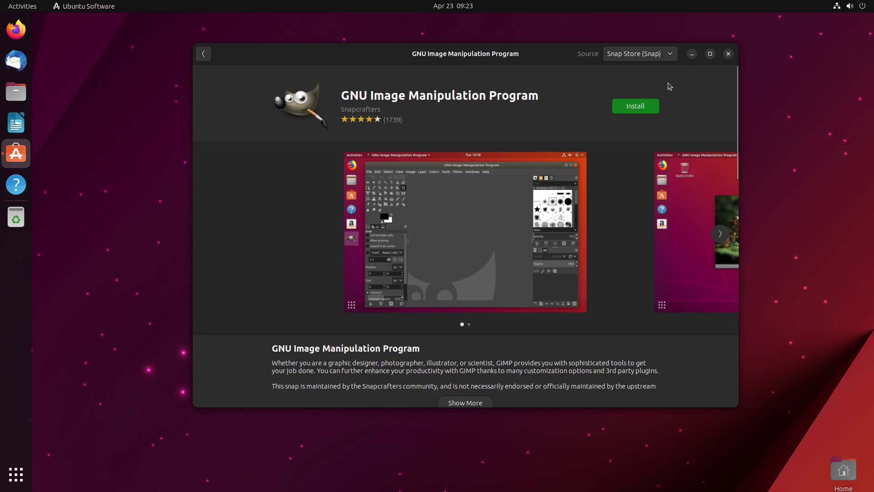
left_click(203, 55)
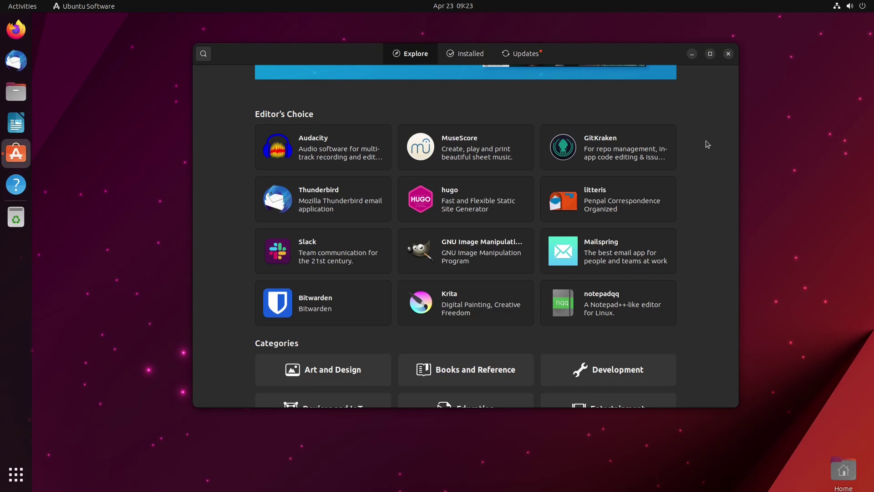
Look through the Editor's Choice applications and the categories, and close Ubuntu Software.
scroll(707, 144, "down", 5)
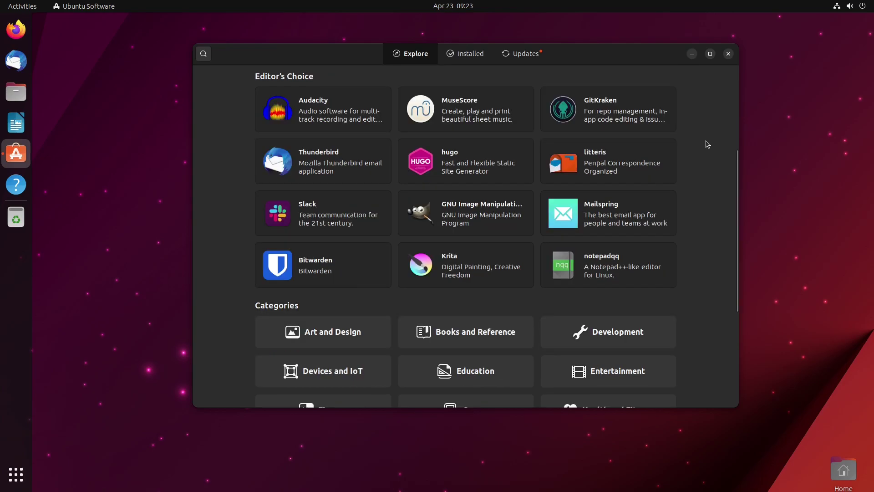
scroll(708, 145, "up", 5)
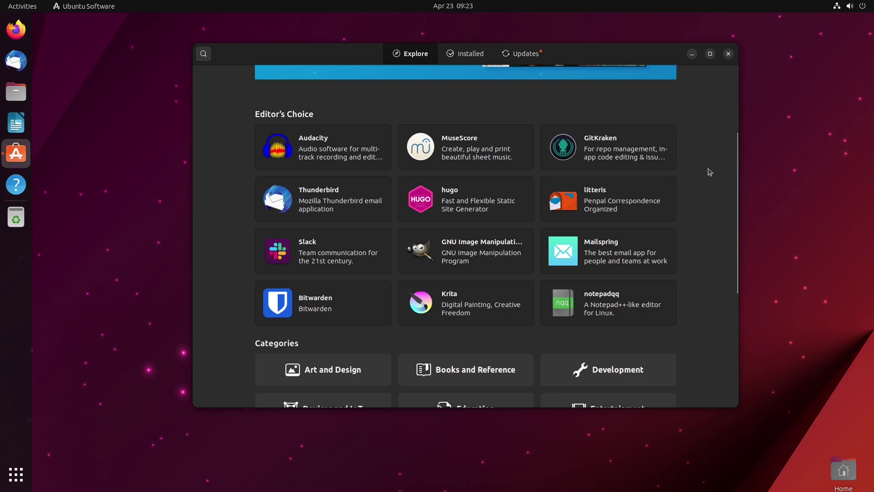
left_click_drag(737, 168, 750, 74)
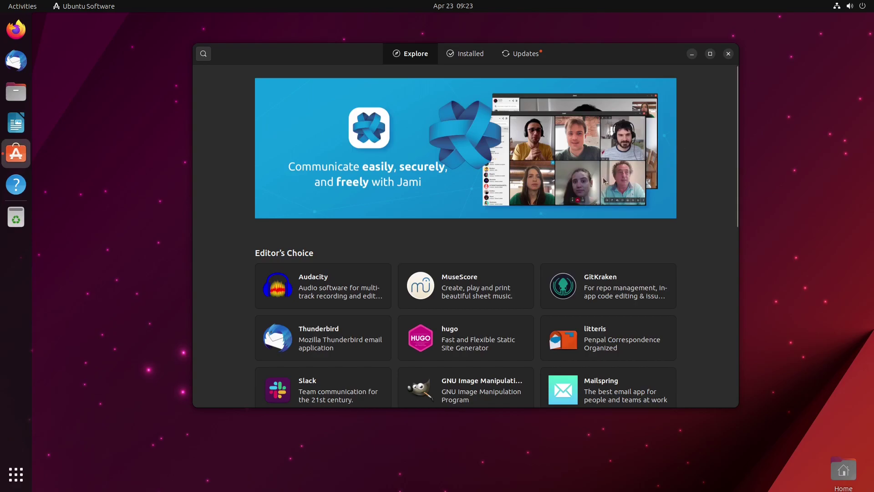
left_click(728, 54)
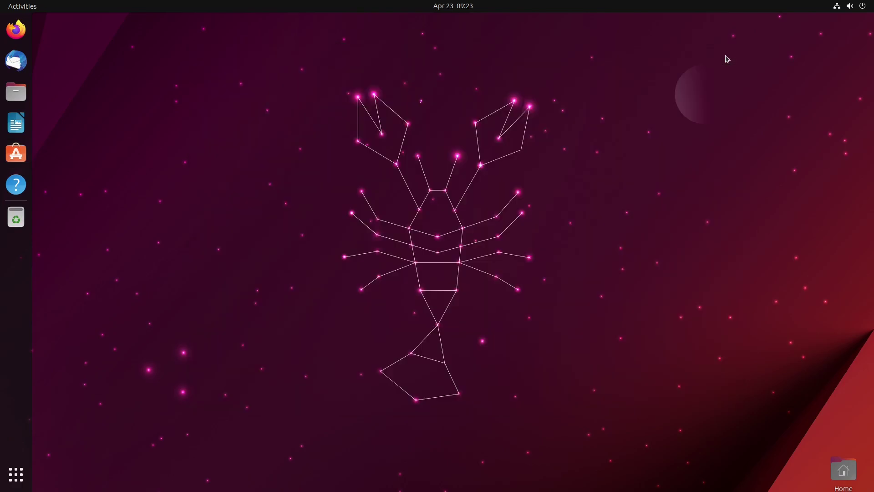
Open System Monitor from the installed applications, show its resource graphs, and maximize the window.
left_click(16, 474)
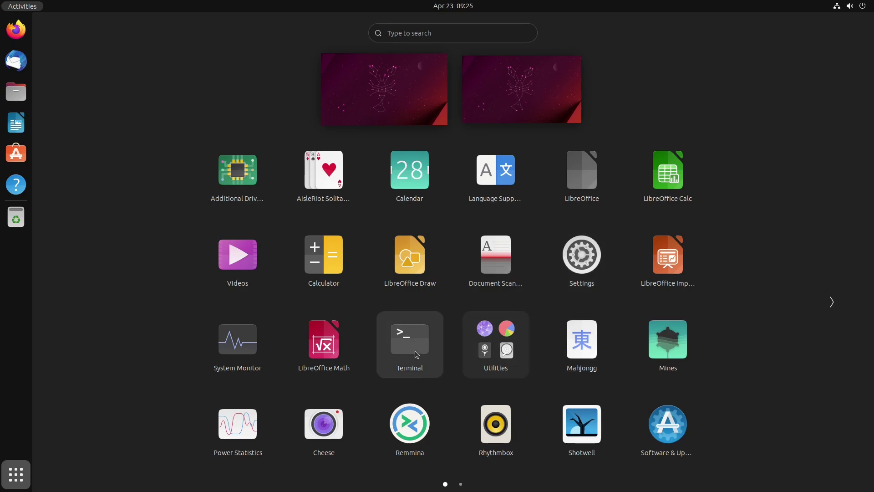
left_click(242, 350)
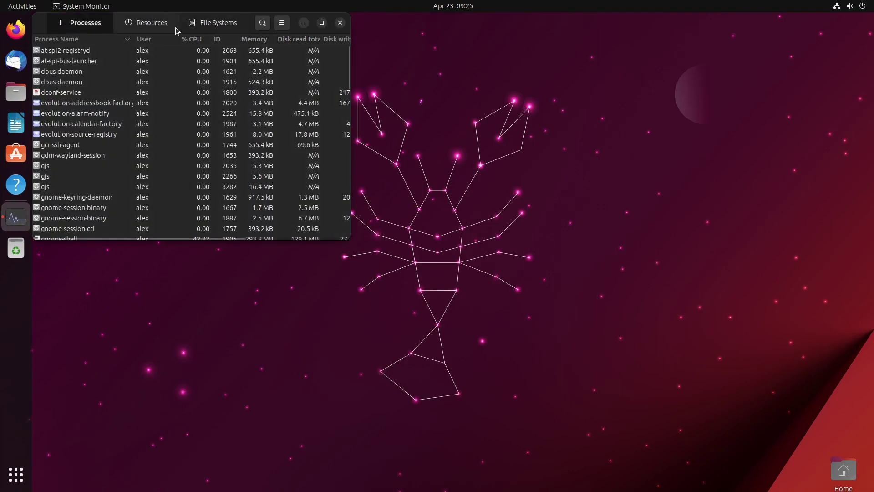
left_click(165, 25)
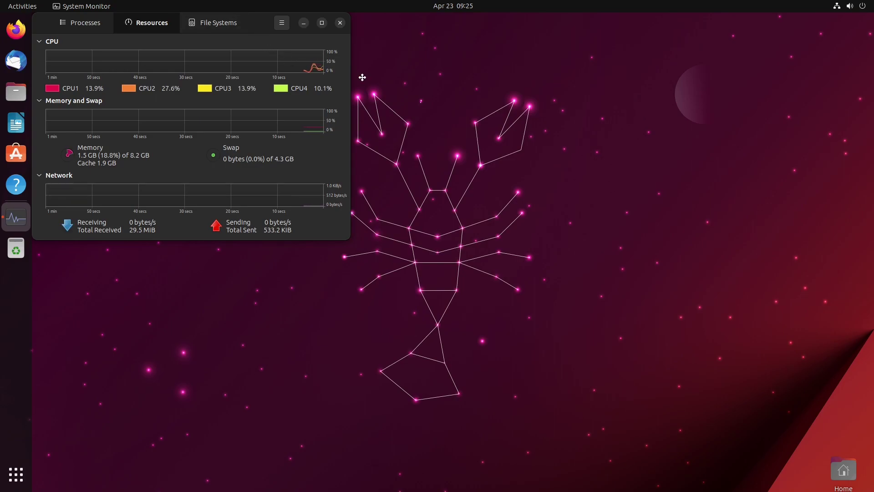
left_click_drag(273, 47, 481, 104)
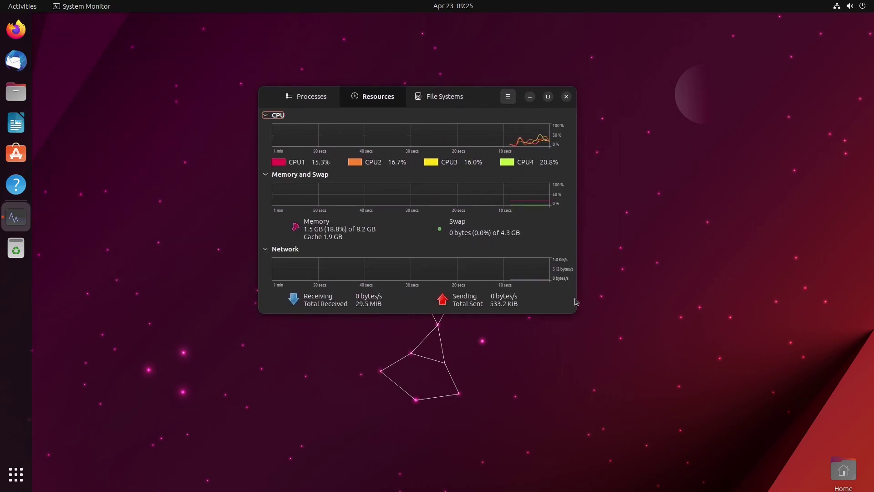
left_click(548, 97)
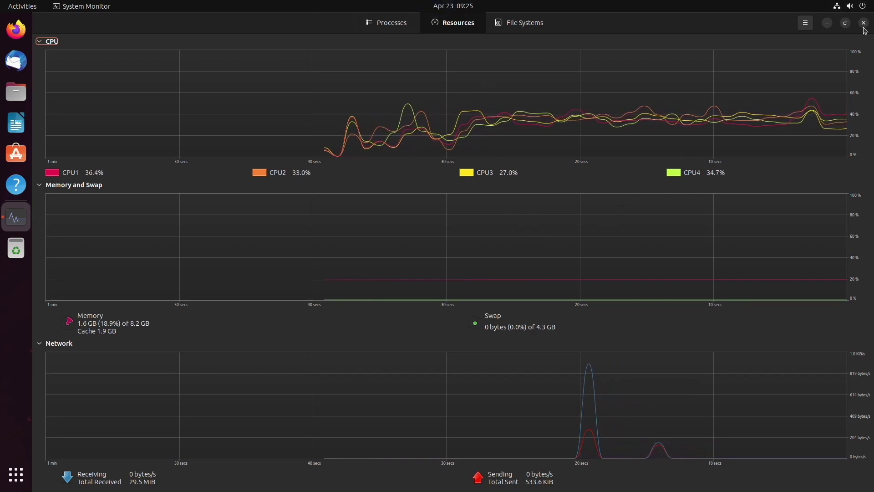
Minimize and bring back the System Monitor window, return it to its unmaximized size, and close it.
left_click(828, 25)
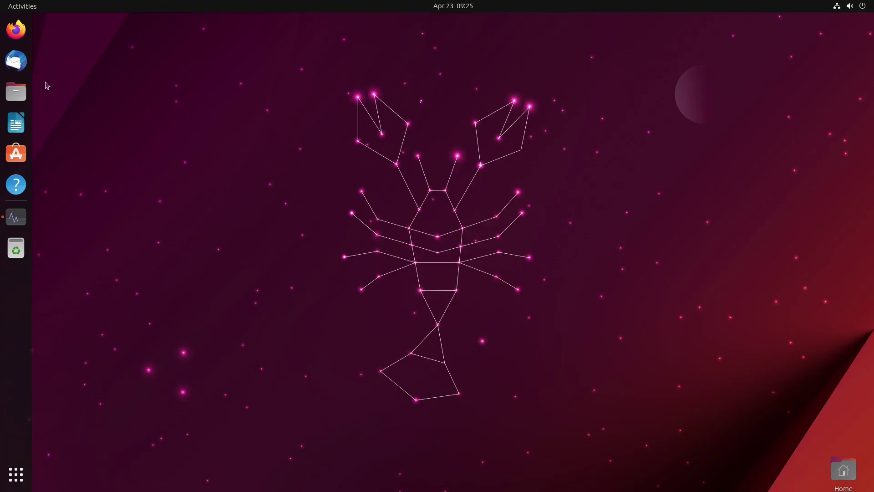
left_click(15, 217)
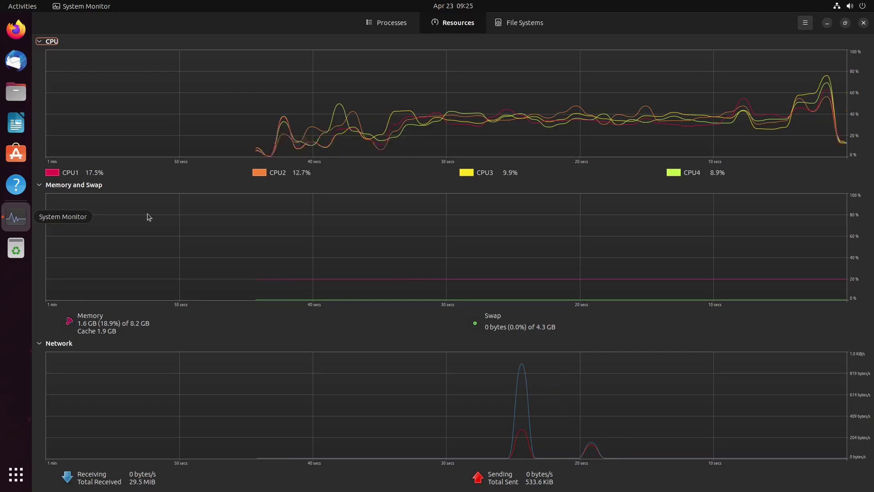
left_click(845, 24)
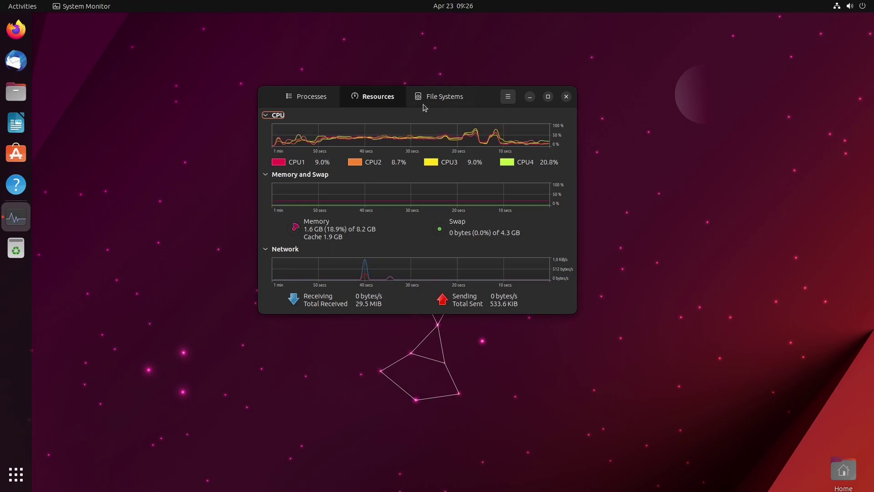
left_click_drag(490, 100, 507, 102)
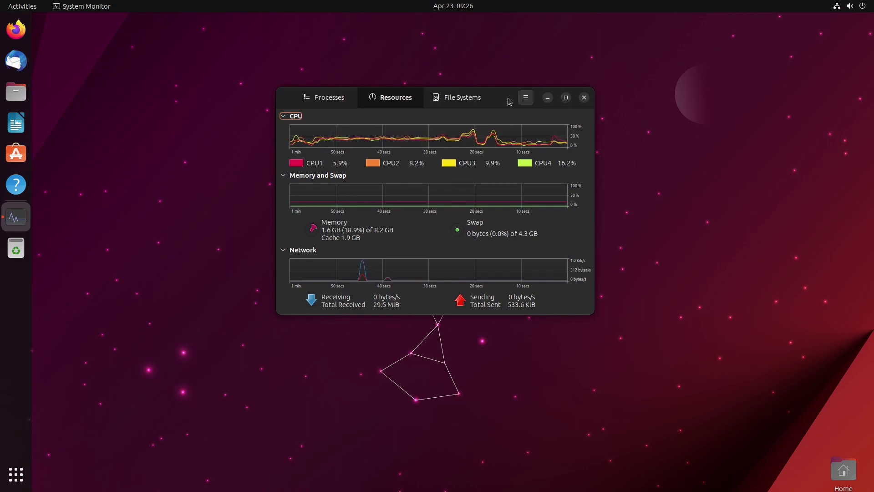
left_click(585, 98)
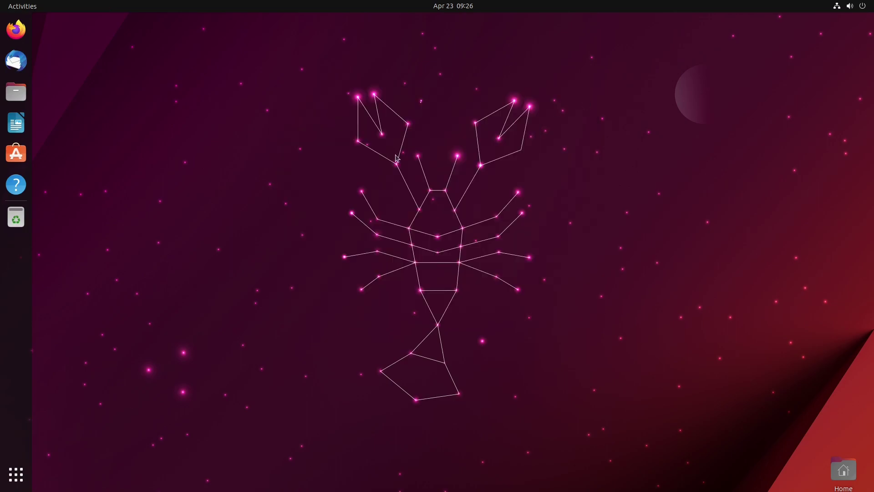
Open Disks from the Utilities folder of the installed applications, move its window toward the middle of the desktop, and close it.
left_click(16, 474)
left_click(492, 355)
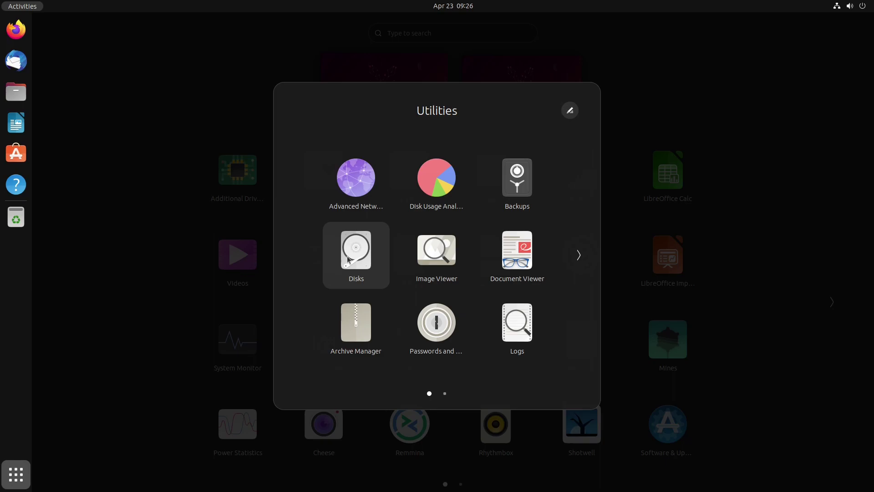
left_click(355, 251)
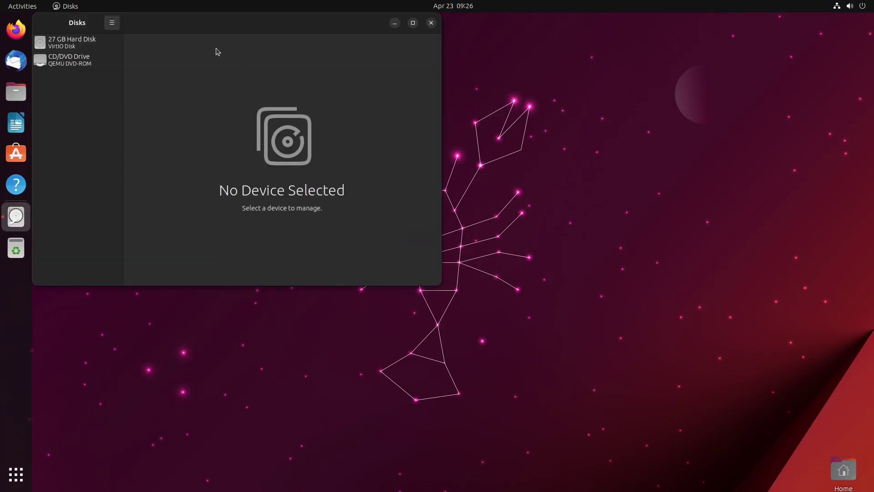
left_click_drag(216, 24, 406, 86)
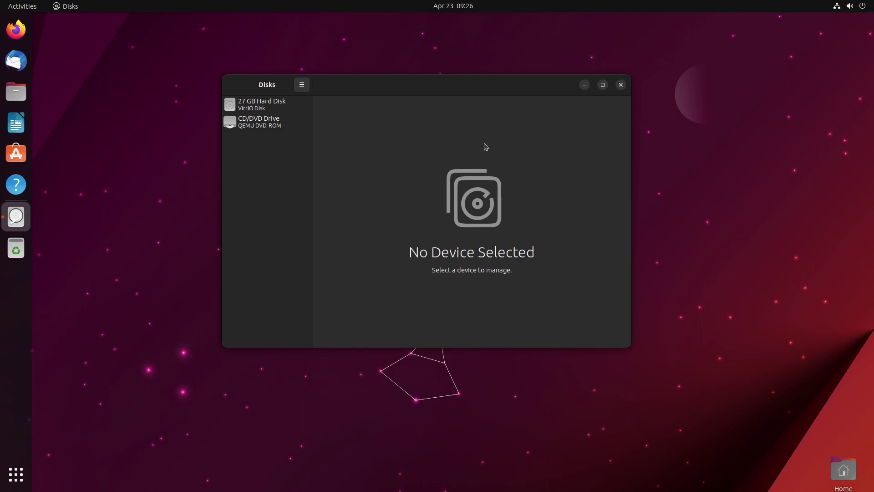
left_click_drag(451, 89, 488, 90)
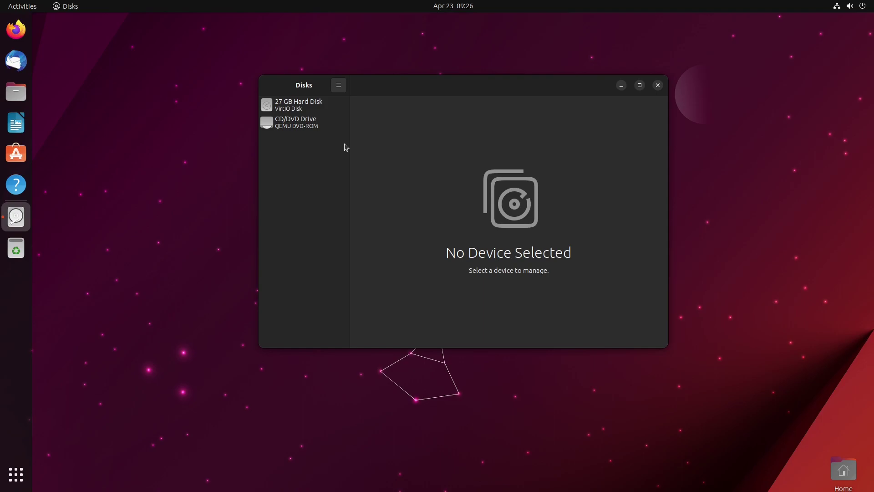
left_click(657, 86)
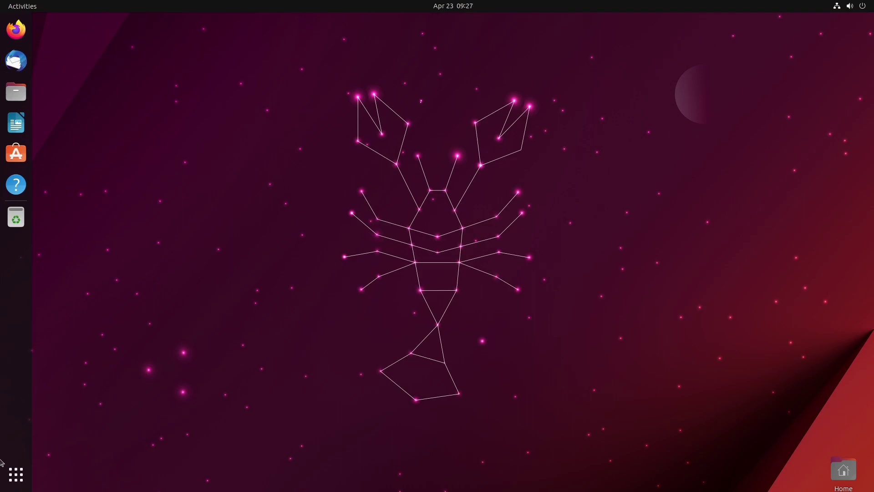
Look through both pages of the installed applications and open Rhythmbox.
left_click(16, 474)
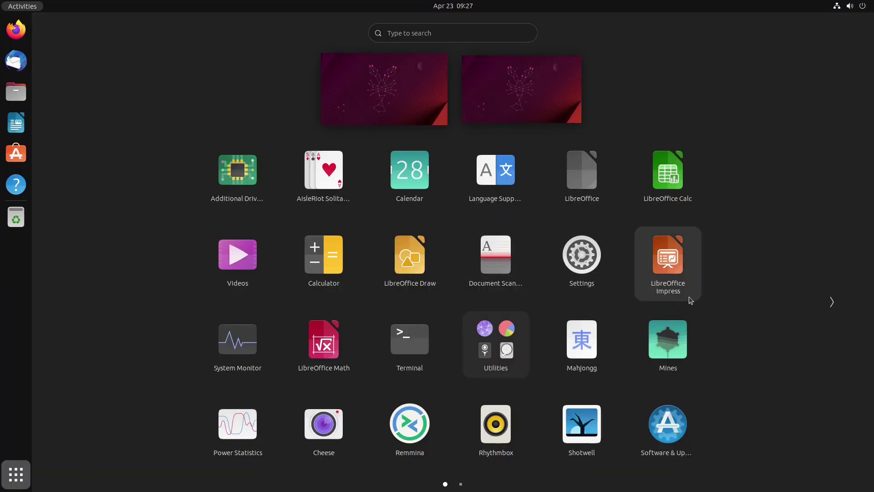
scroll(756, 301, "down", 1)
scroll(756, 302, "up", 1)
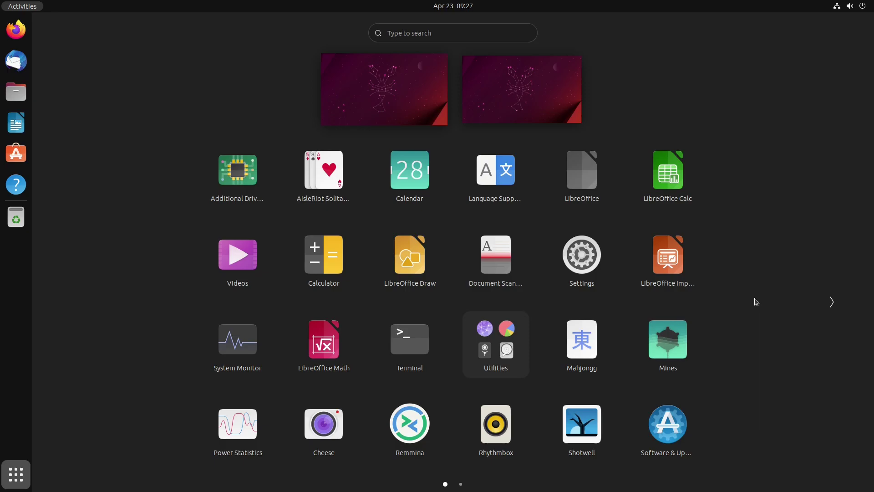
scroll(748, 312, "down", 1)
scroll(747, 312, "up", 1)
left_click(499, 432)
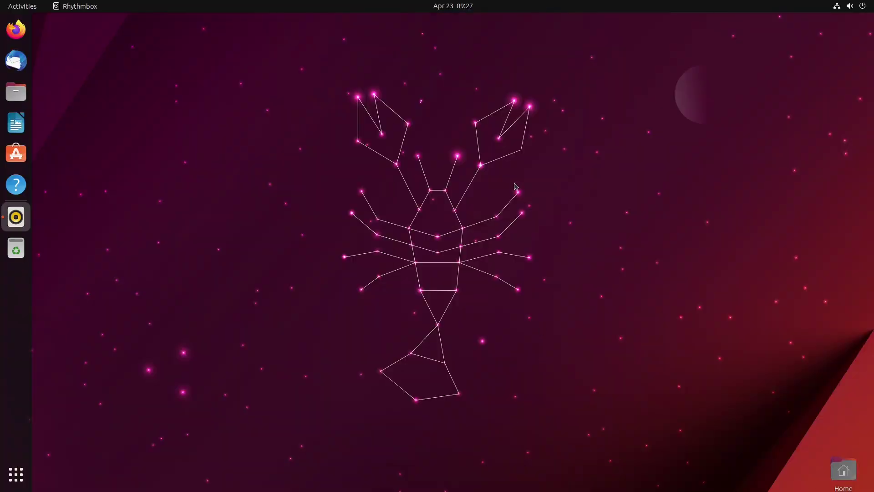
Move the Rhythmbox window toward the middle of the desktop and close it.
left_click_drag(118, 26, 332, 78)
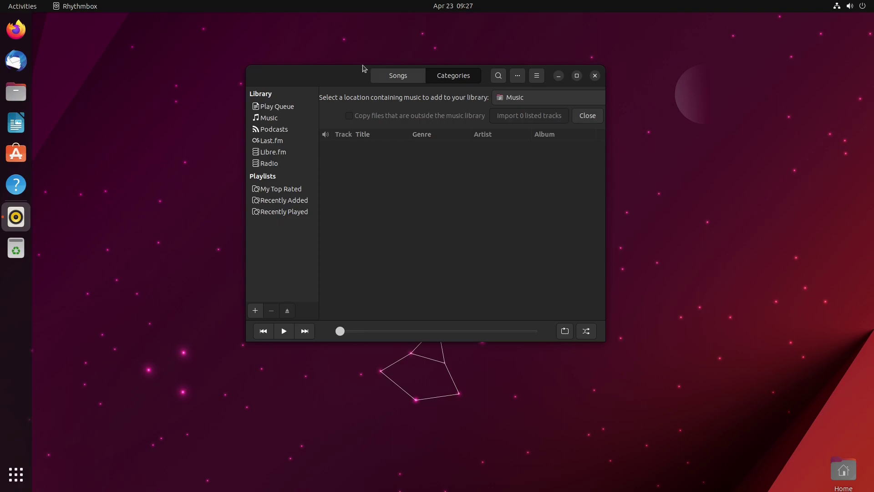
left_click_drag(342, 72, 392, 74)
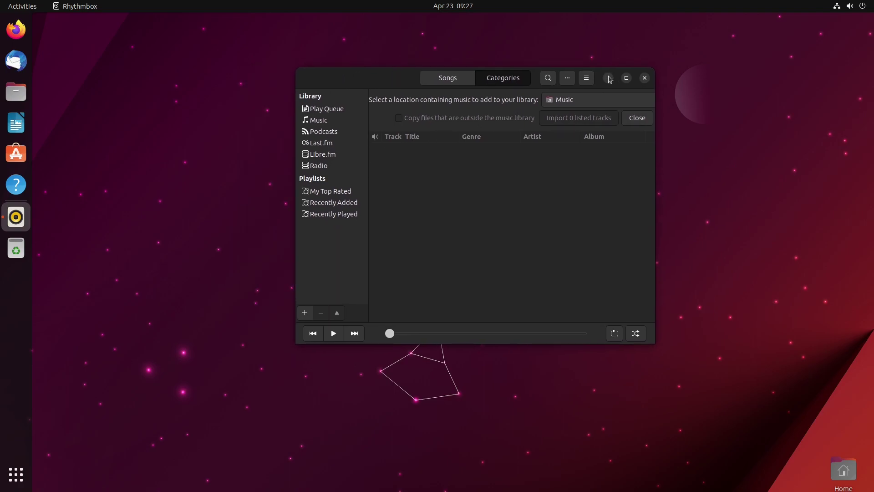
left_click(645, 79)
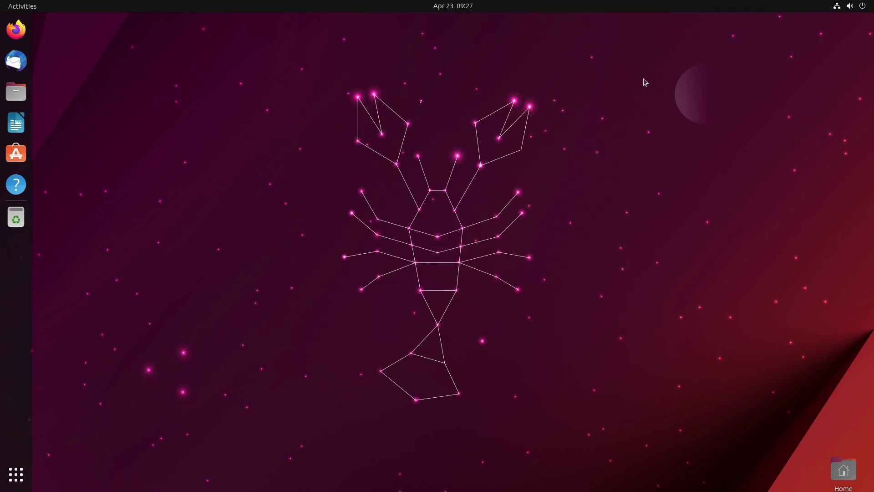
View the first and second pages of the installed applications, and return to the desktop.
left_click(16, 474)
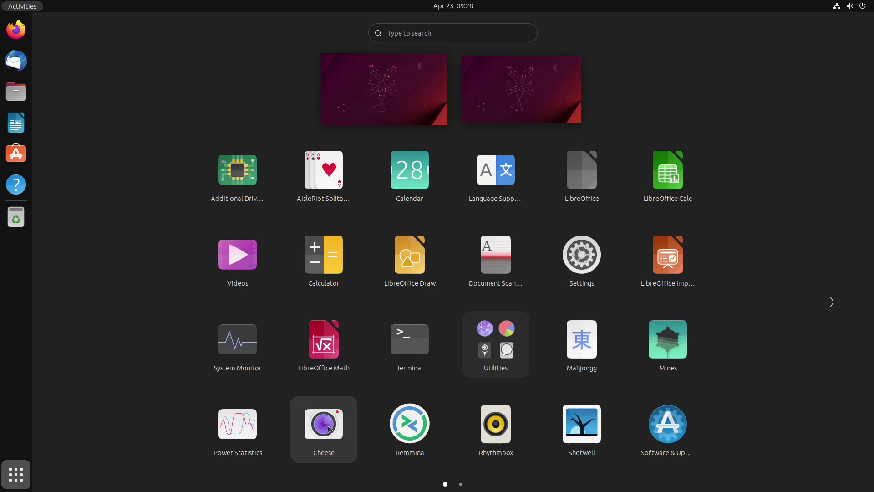
left_click(827, 310)
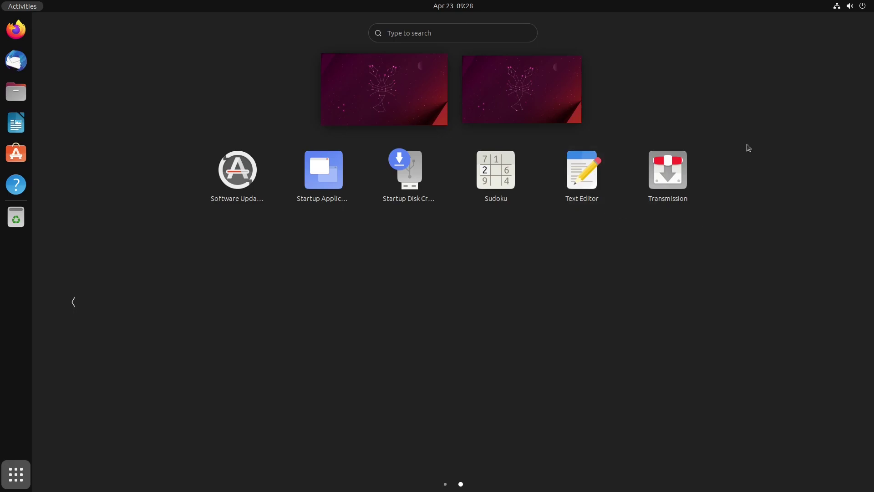
left_click(16, 474)
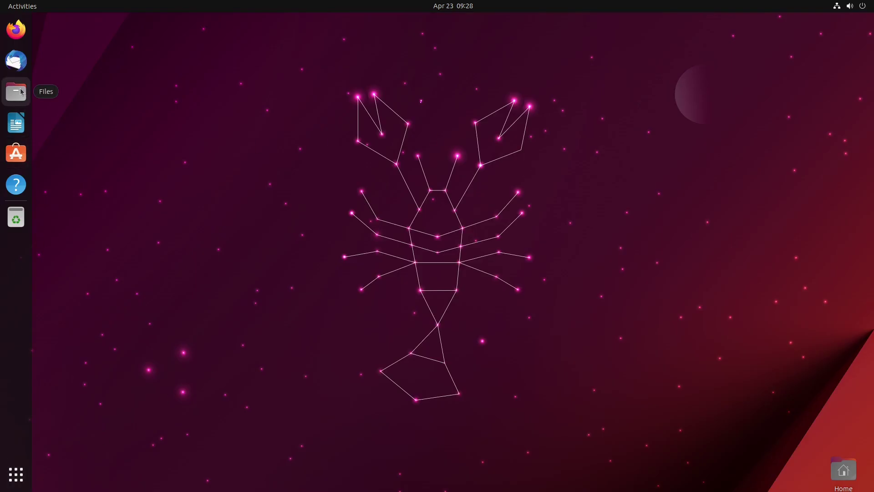